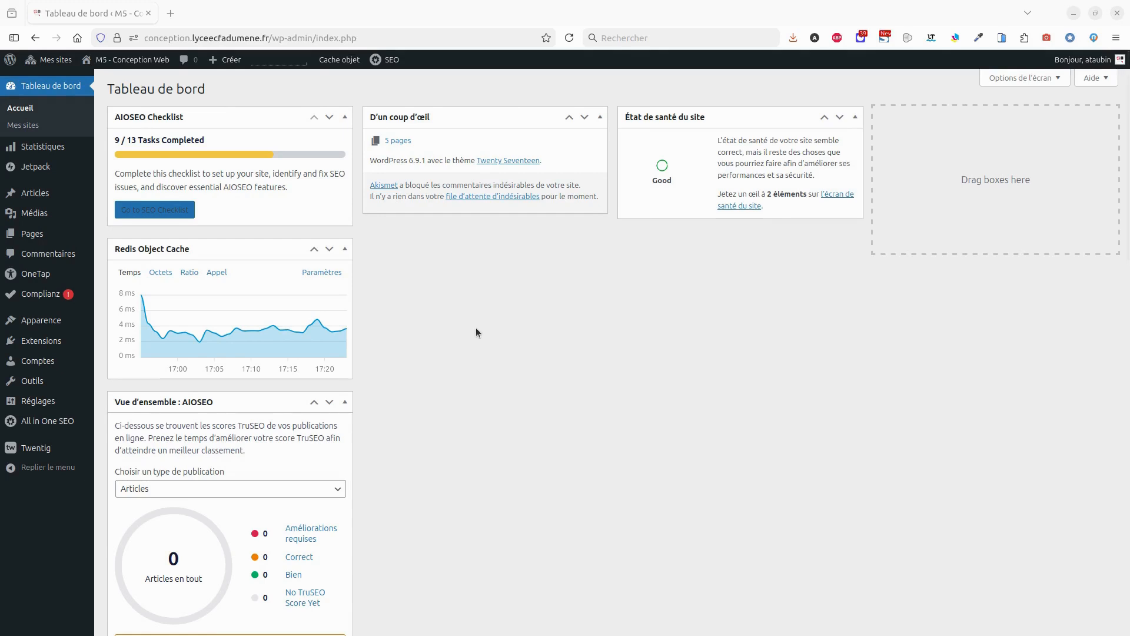
Open the site's list of pages and start a new page
mouse_move(61, 237)
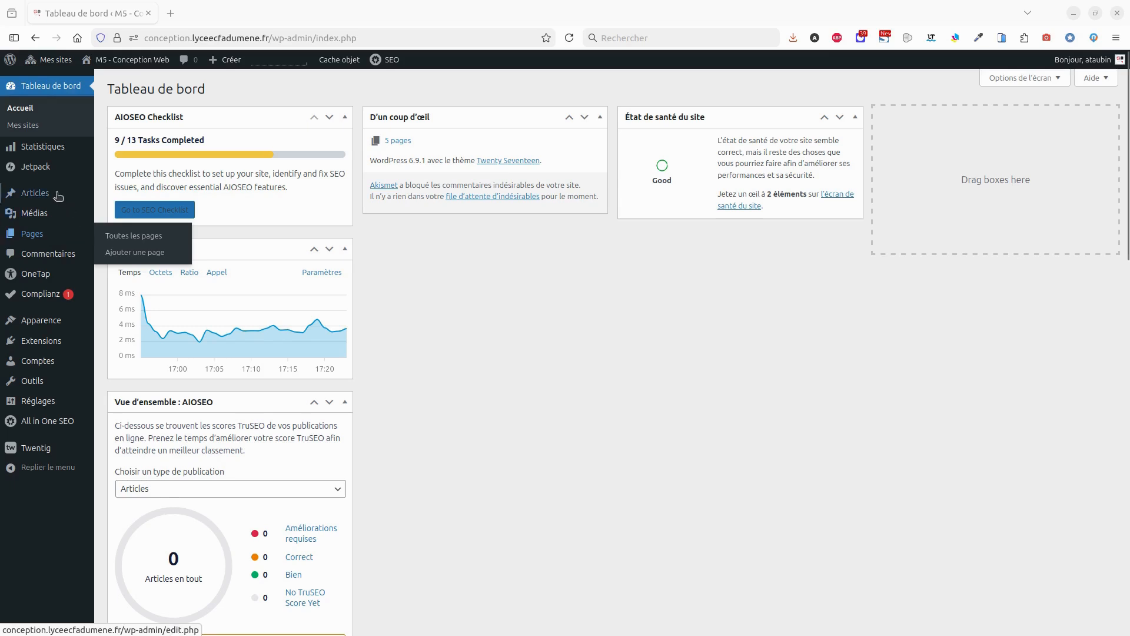
mouse_move(57, 195)
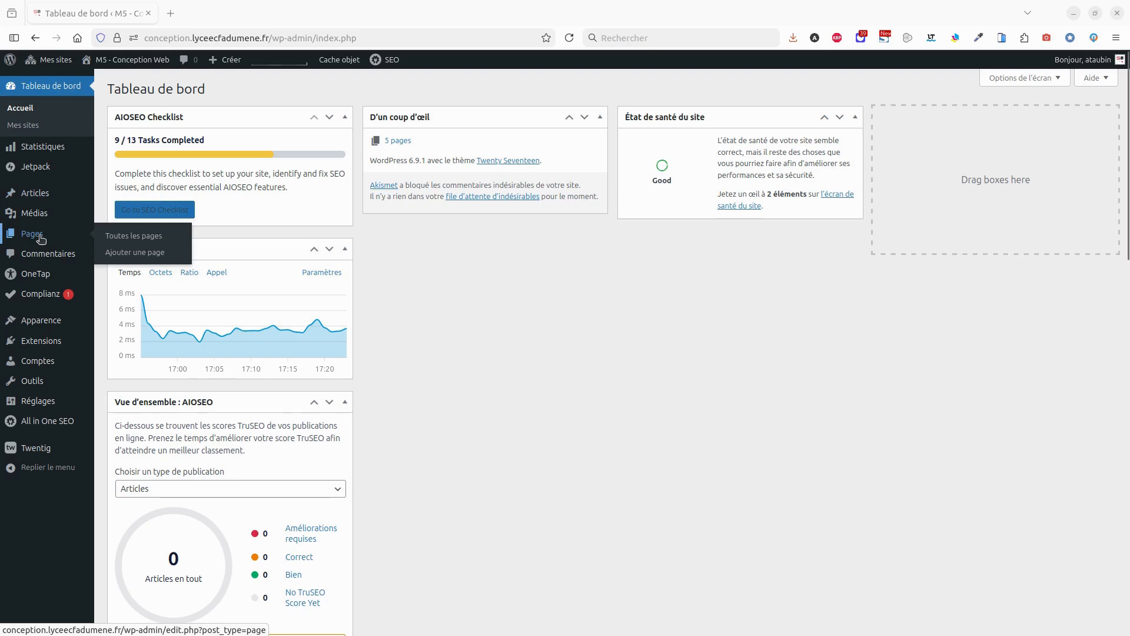
click(40, 237)
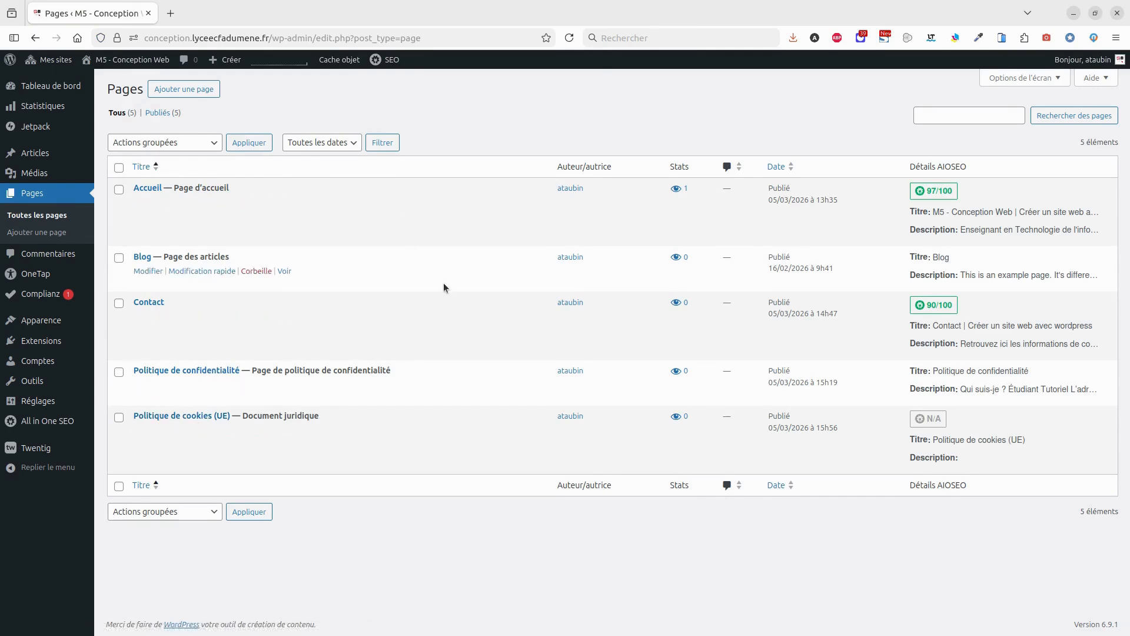
click(187, 88)
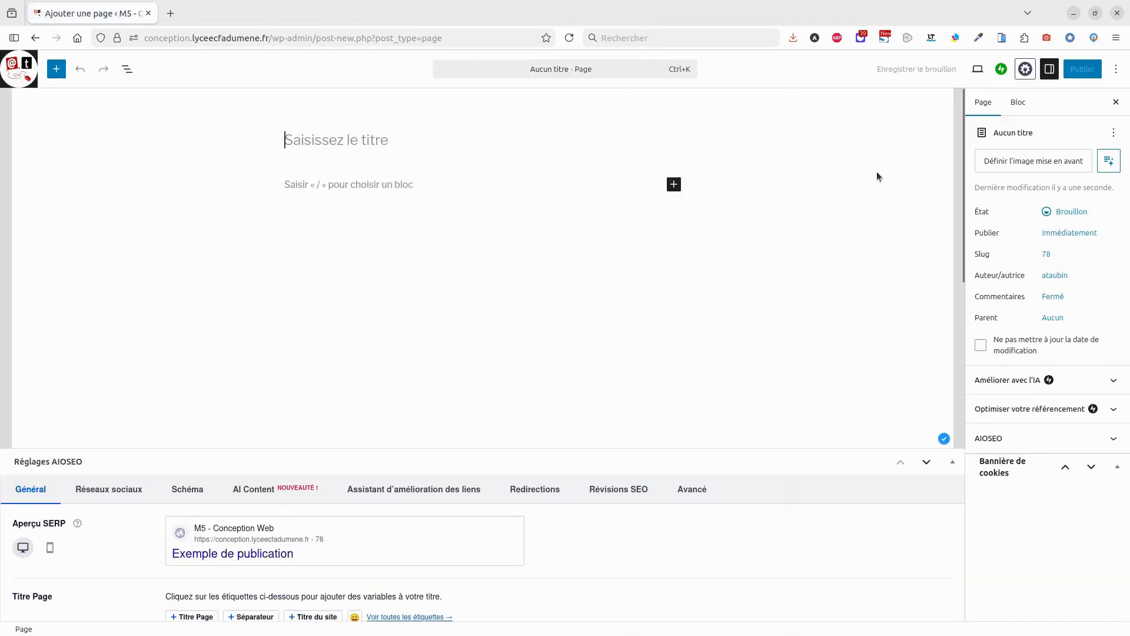
Title the new page "La photographie animalière"
click(1050, 69)
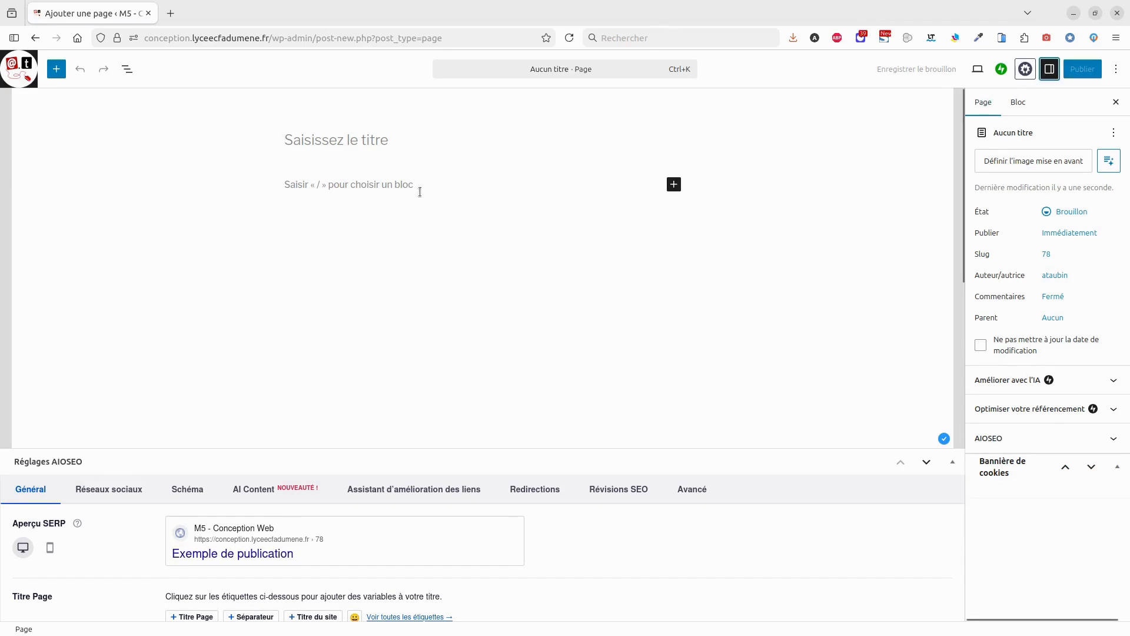
click(332, 145)
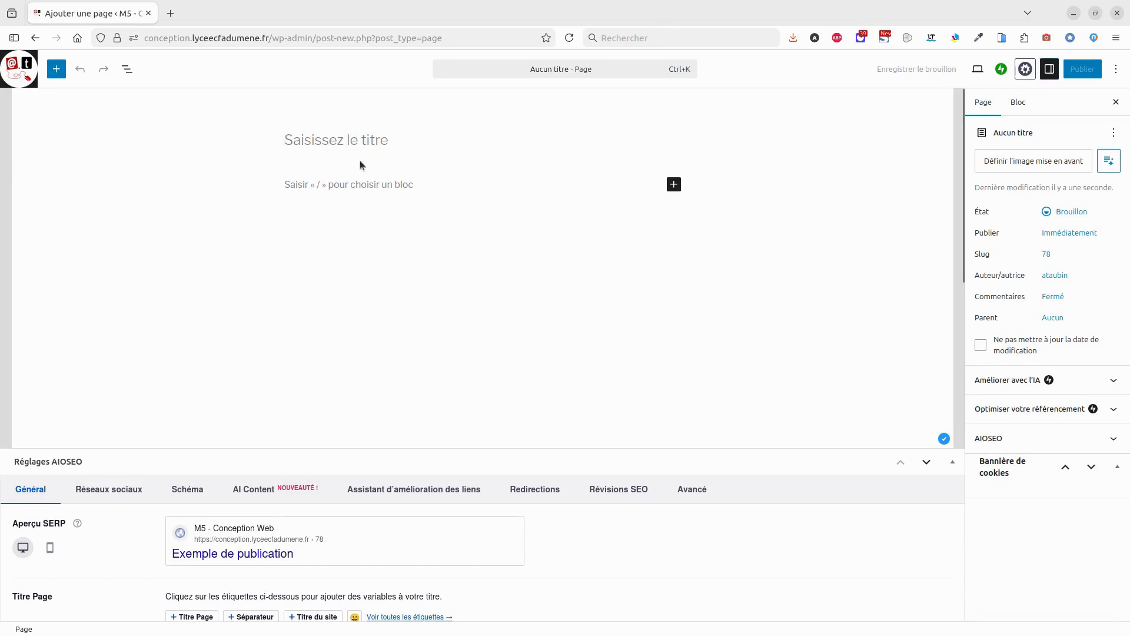
text(La photo)
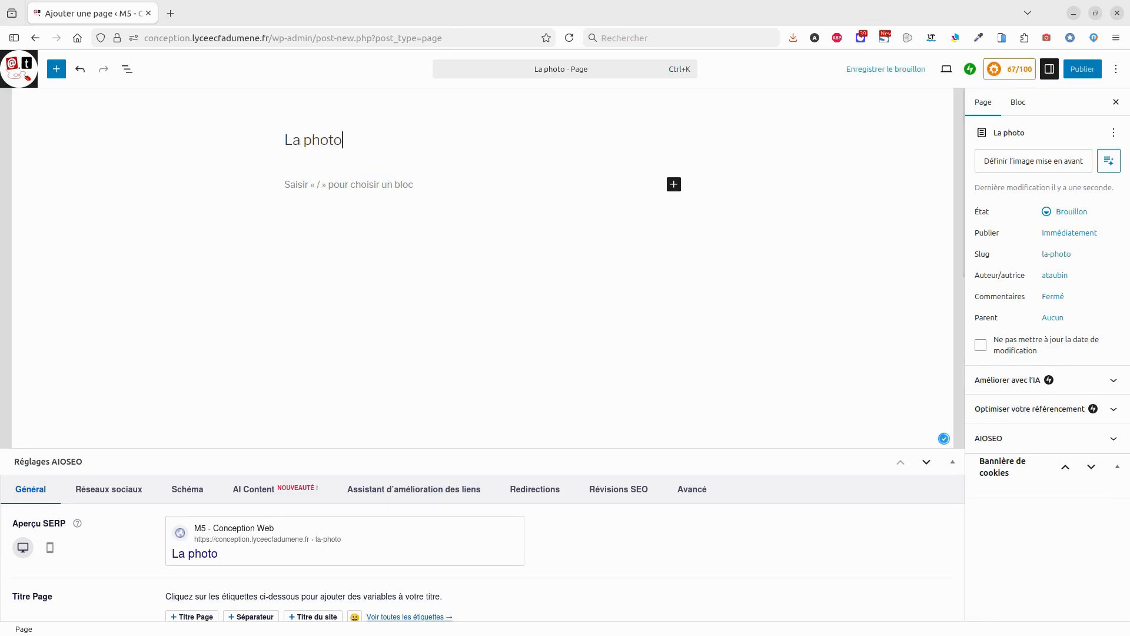
text(graphie )
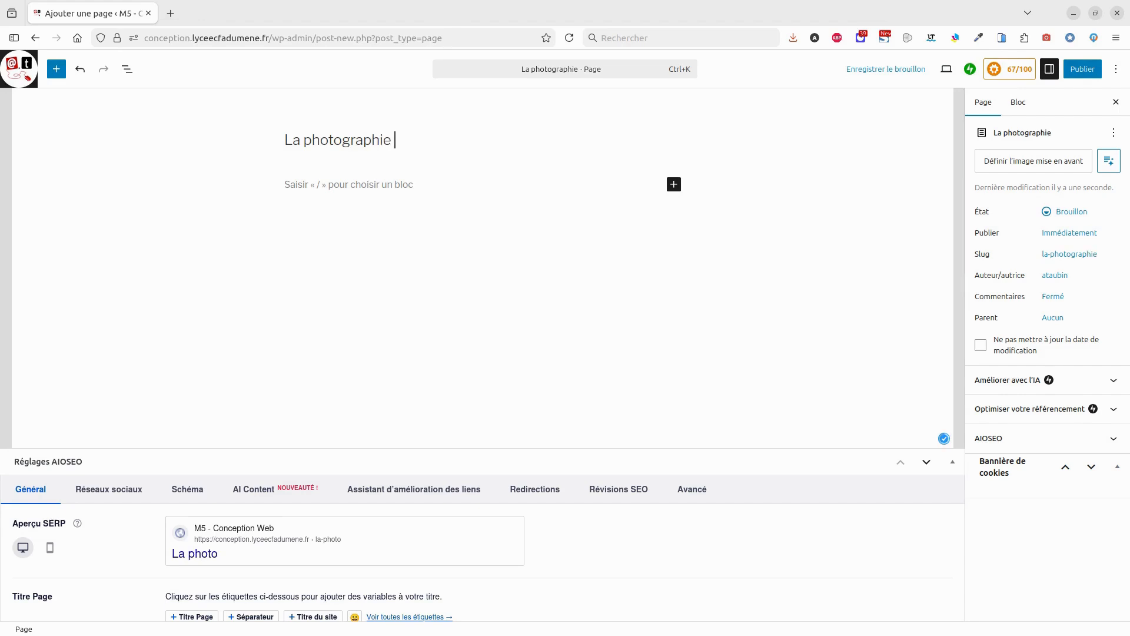
text(anime)
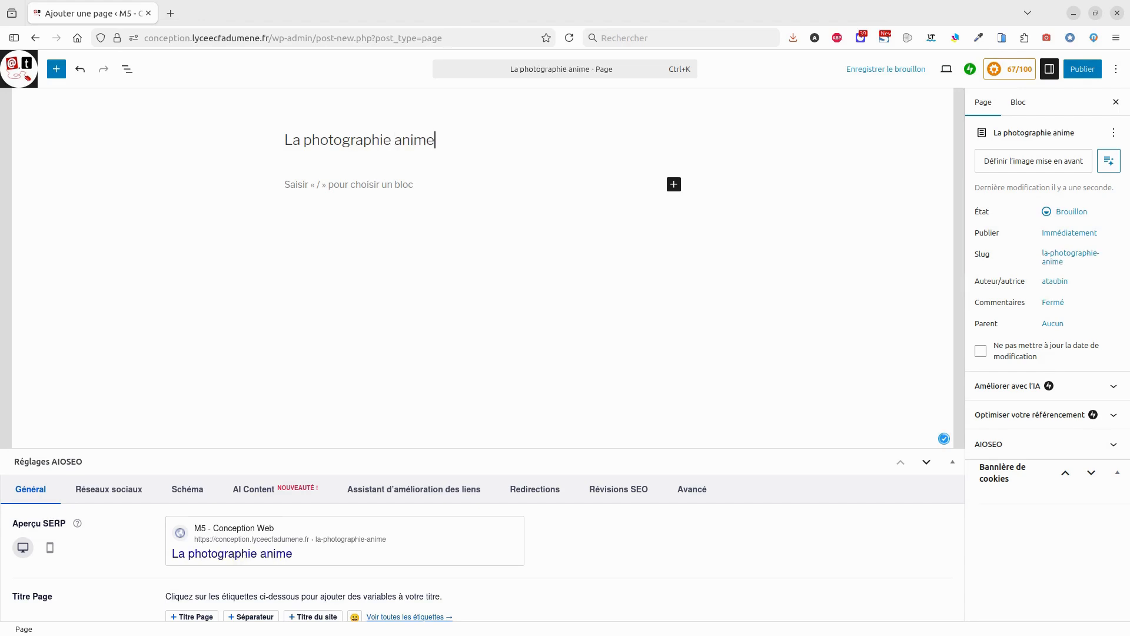
key(BackSpace)
text(alière)
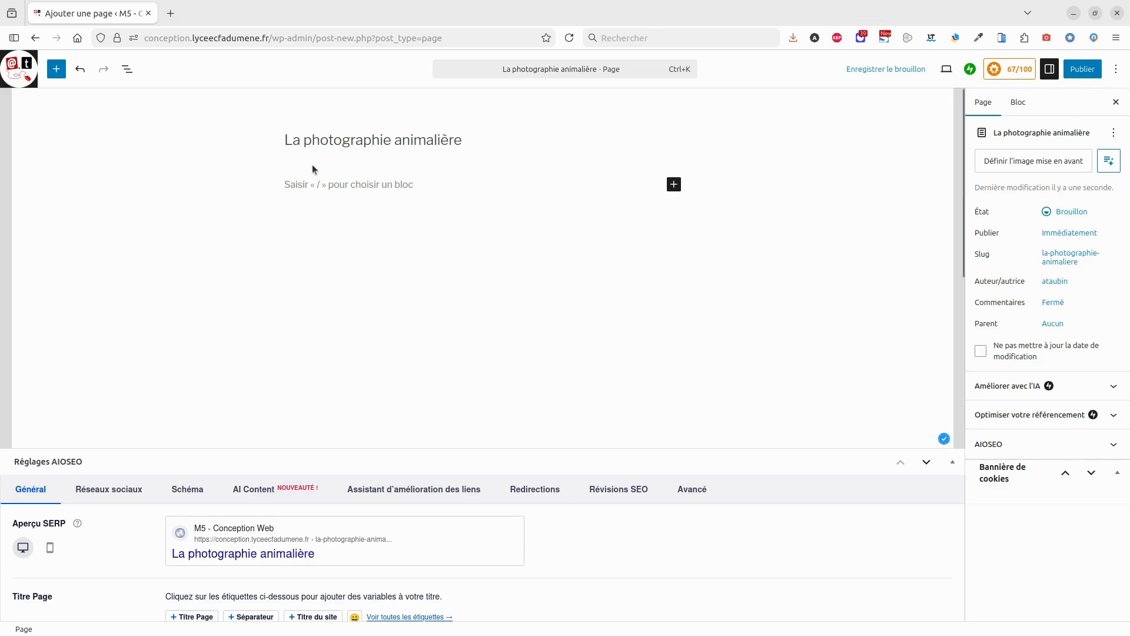
Add a level 2 heading block reading "Exemples de photographies" directly below the page title
click(380, 187)
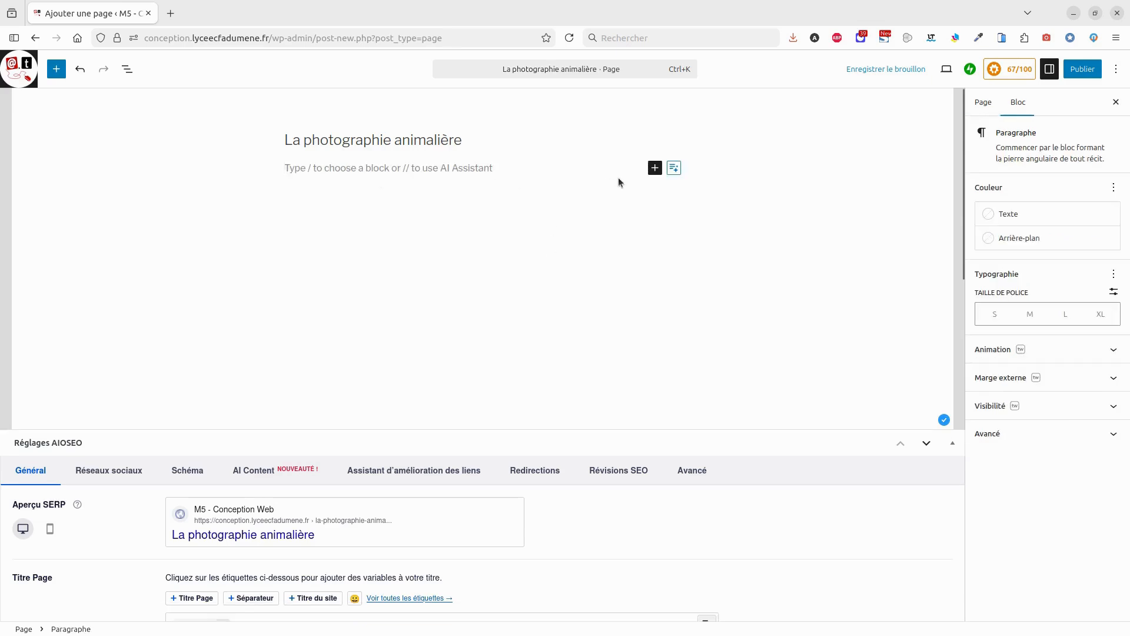
click(655, 167)
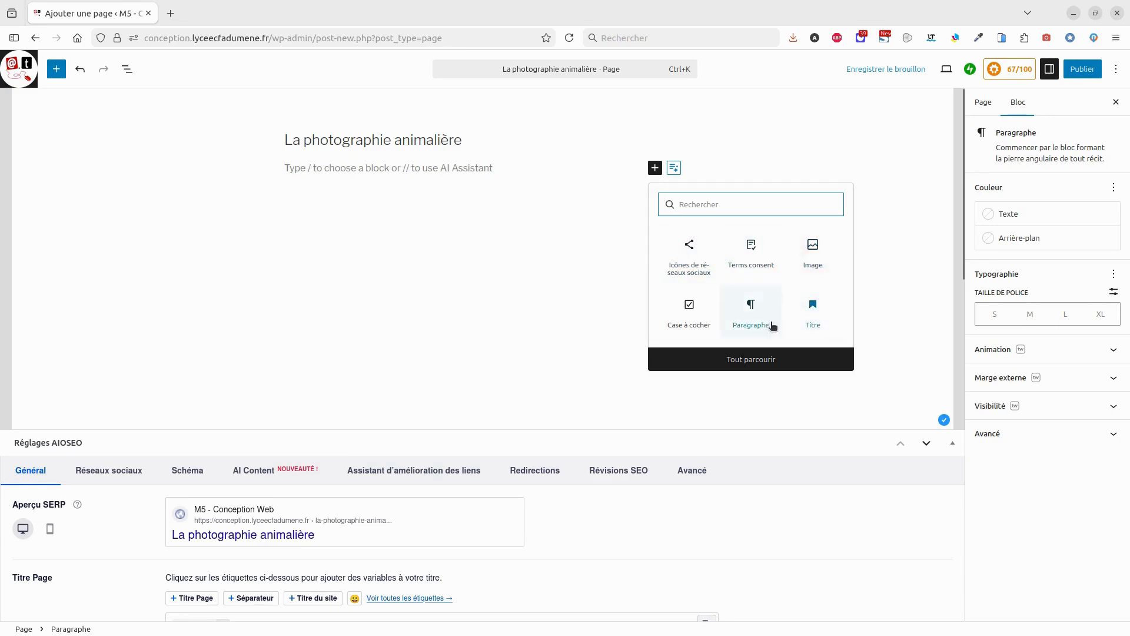
click(813, 307)
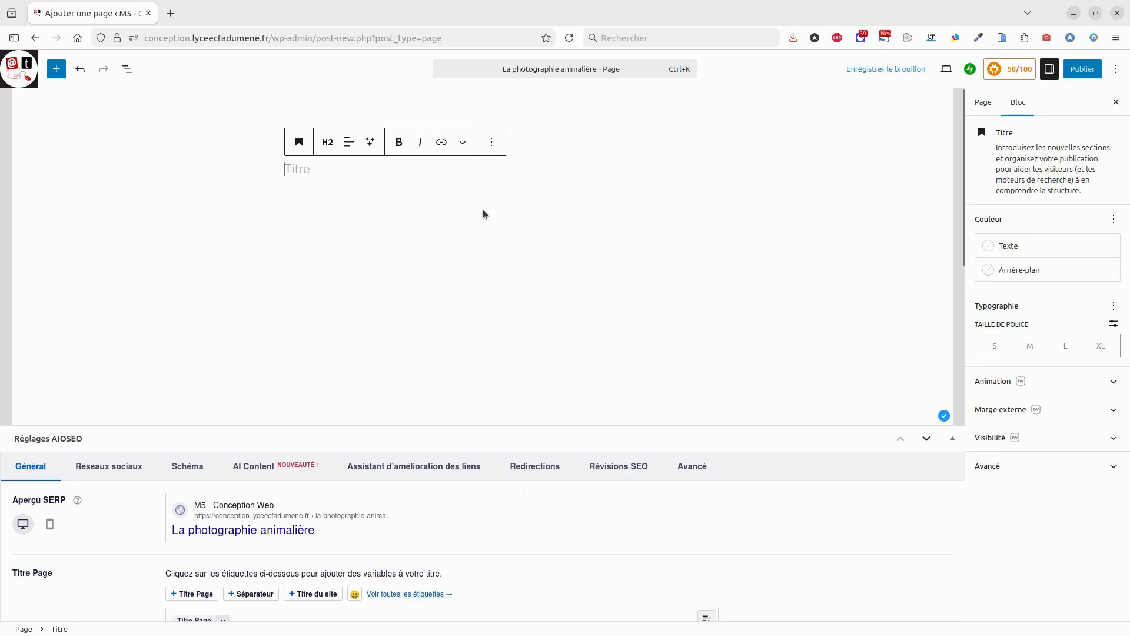
click(328, 143)
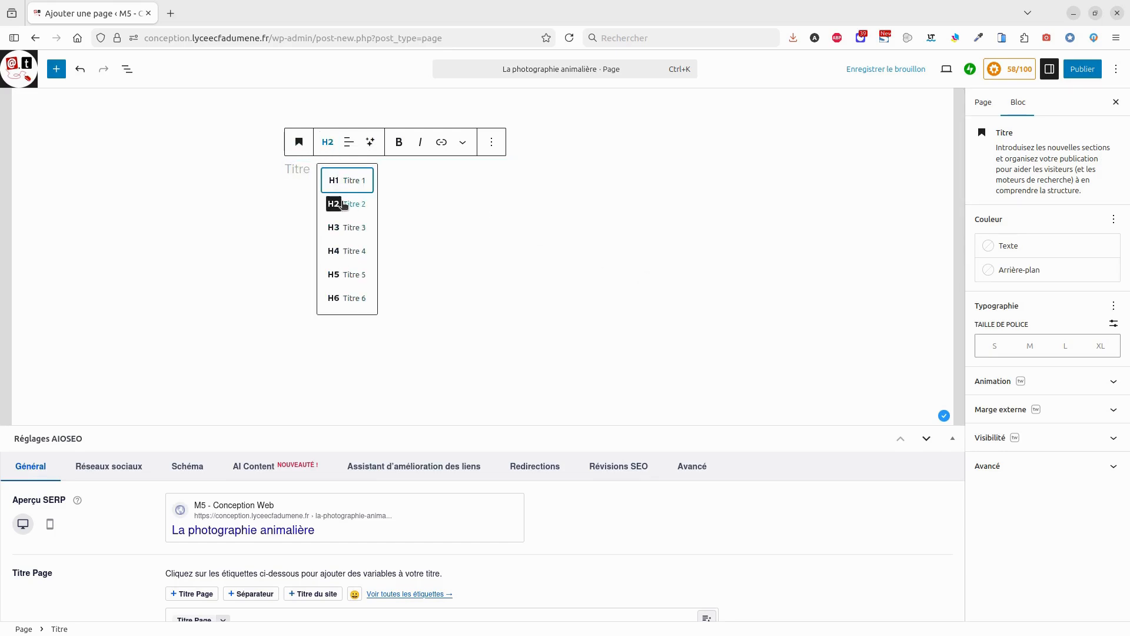
click(424, 179)
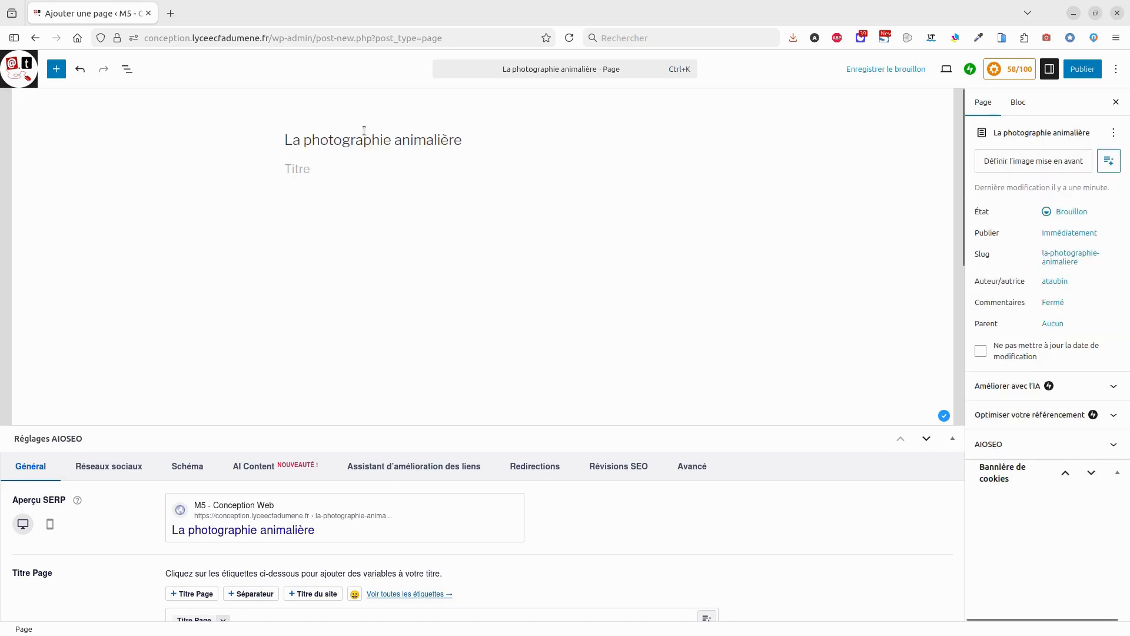
click(297, 175)
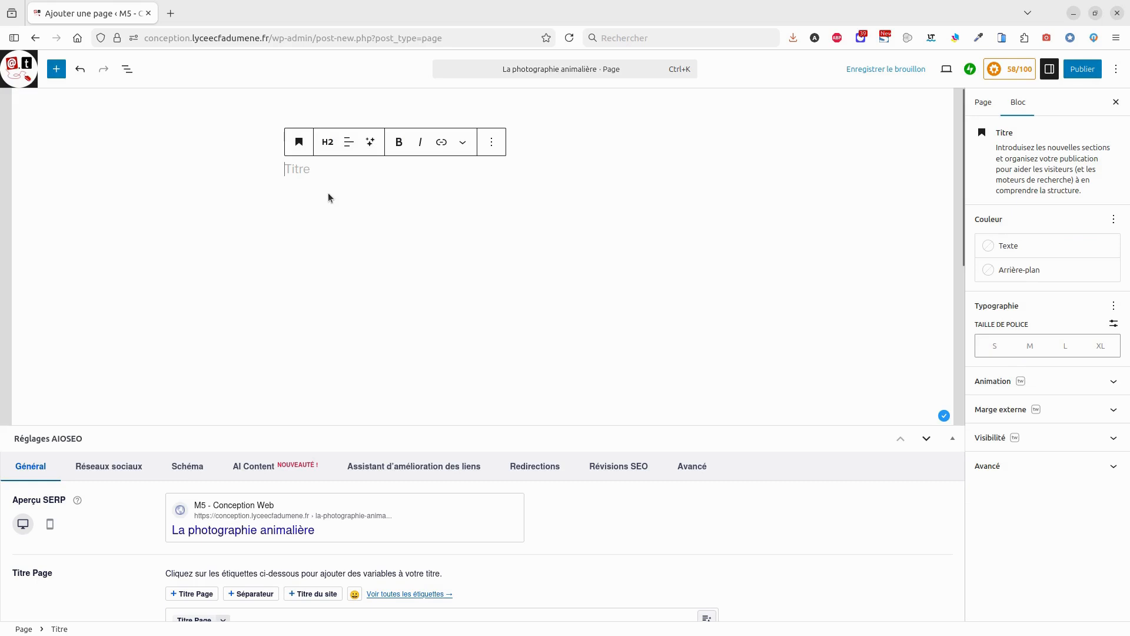
text(Exemple d)
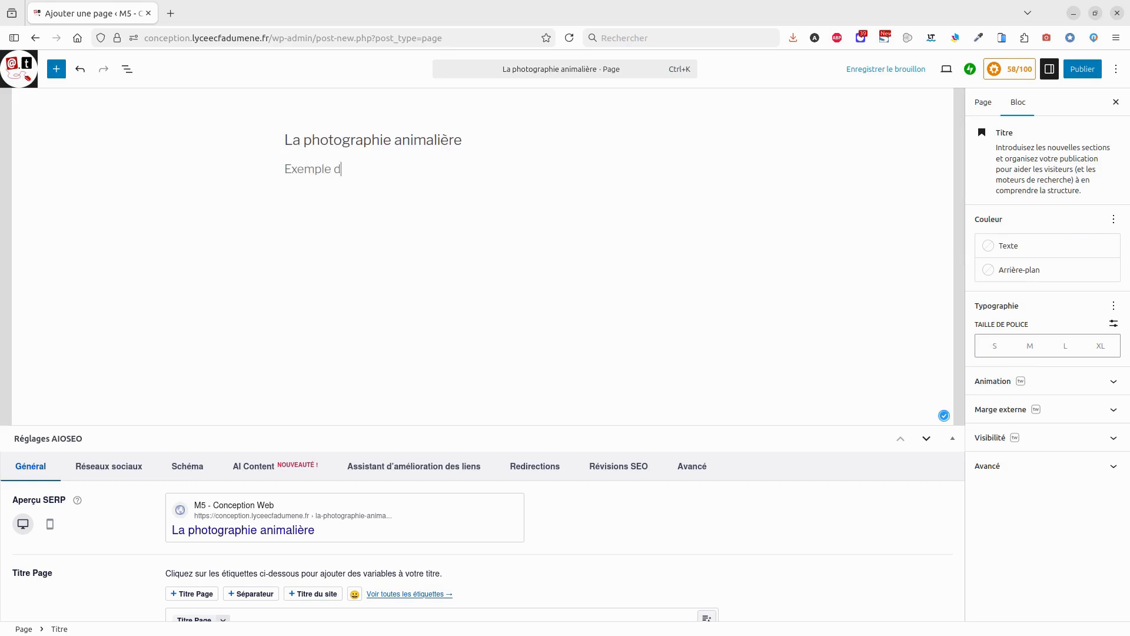
text(les de phot)
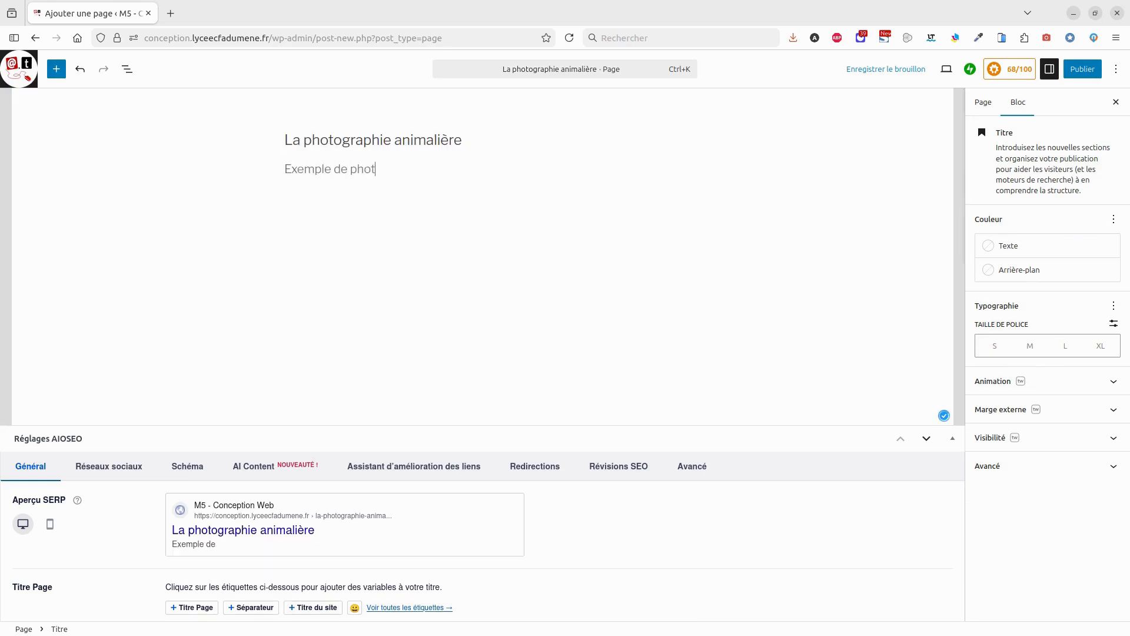
text(ographies)
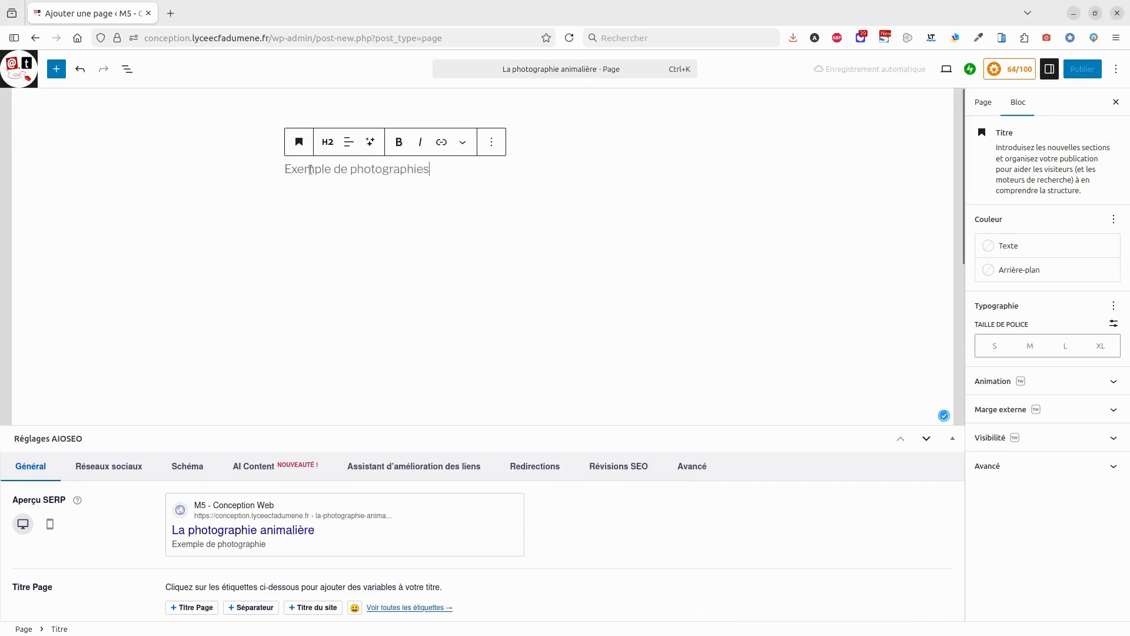
click(330, 171)
text(s)
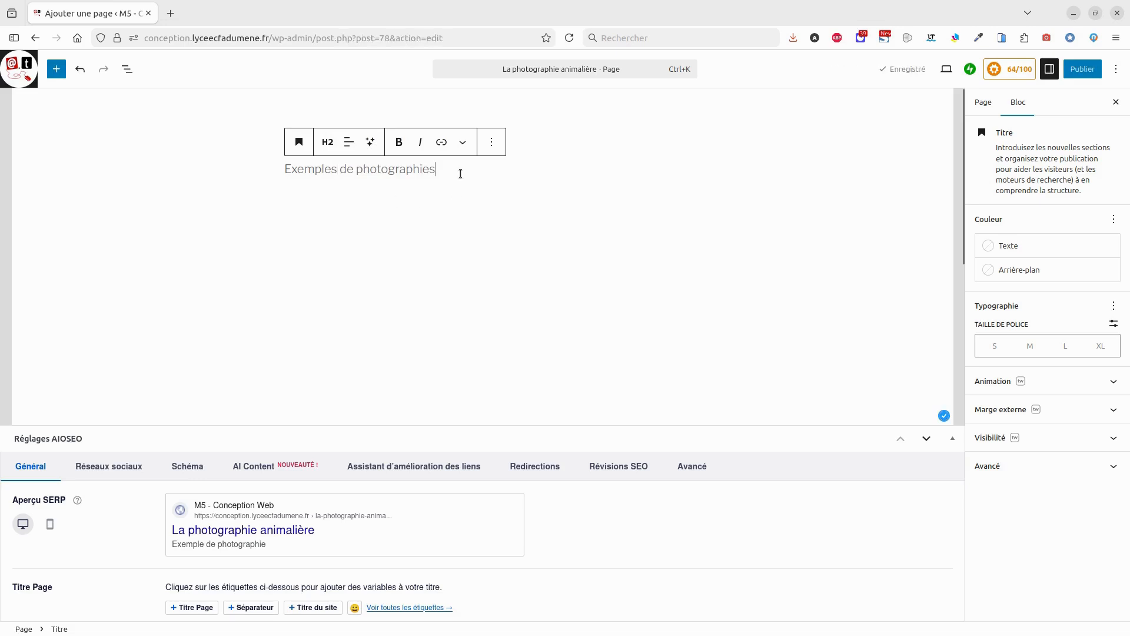
Insert a Mosaïque d'images block under the "Exemples de photographies" heading
key(Return)
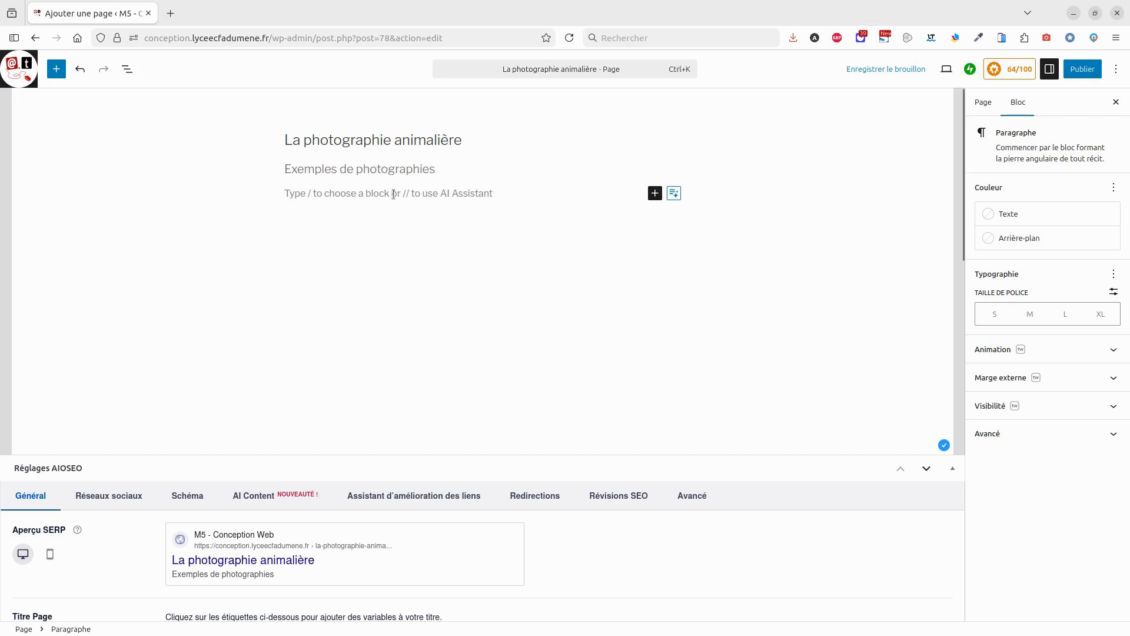
text(/)
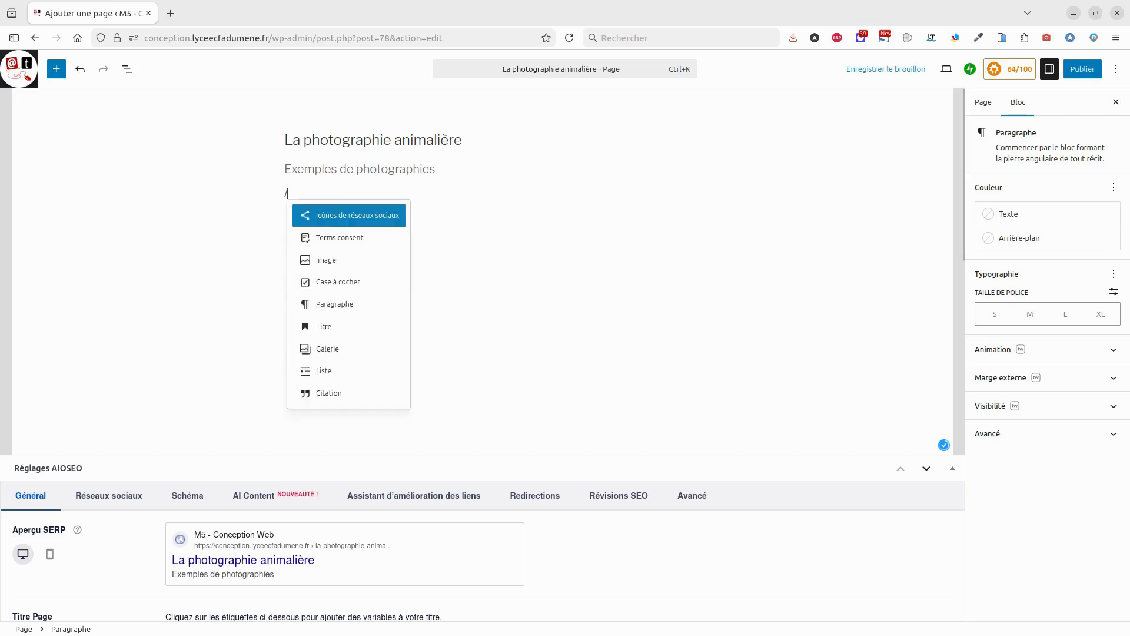
text(mo)
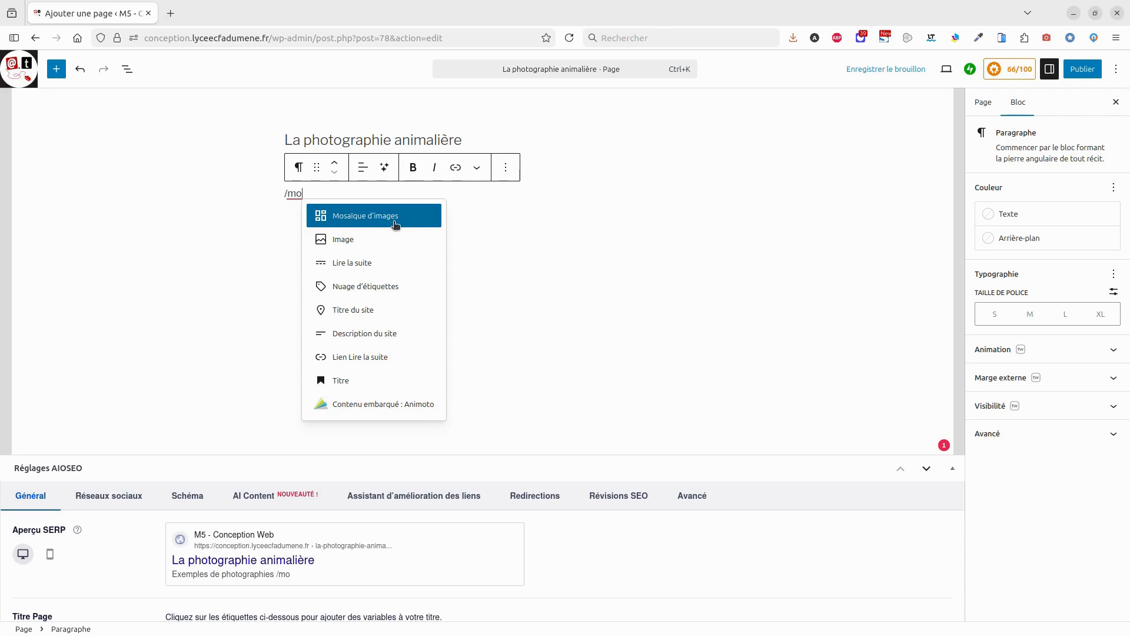
click(389, 220)
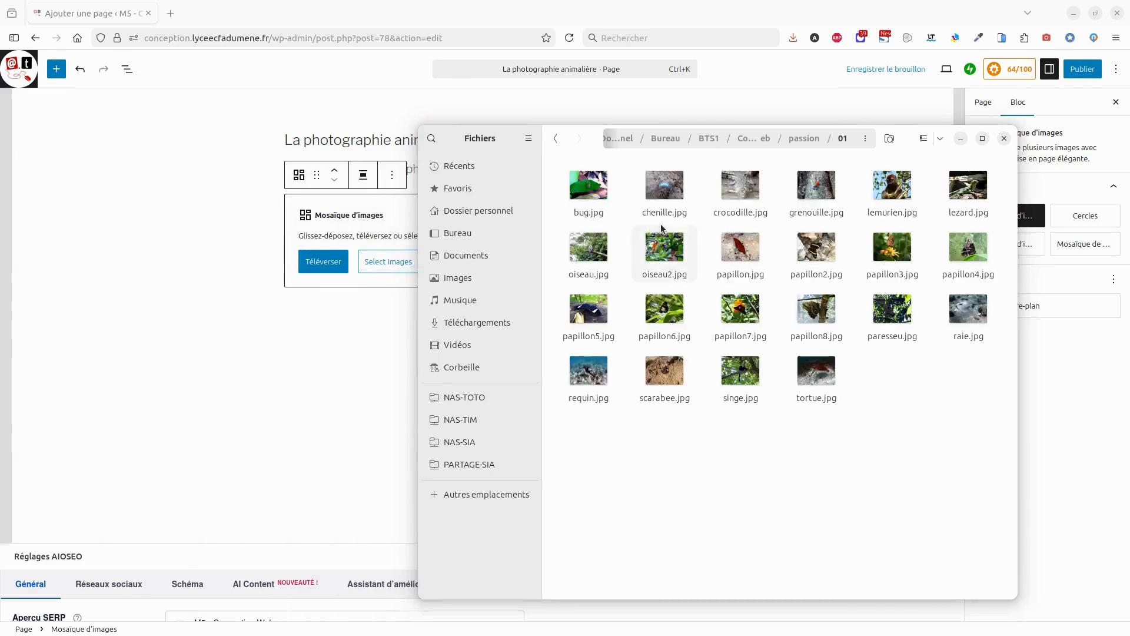
Examine the file size and pixel dimensions of bug.jpg in the passion/01 folder of the file manager
right_click(588, 193)
click(630, 433)
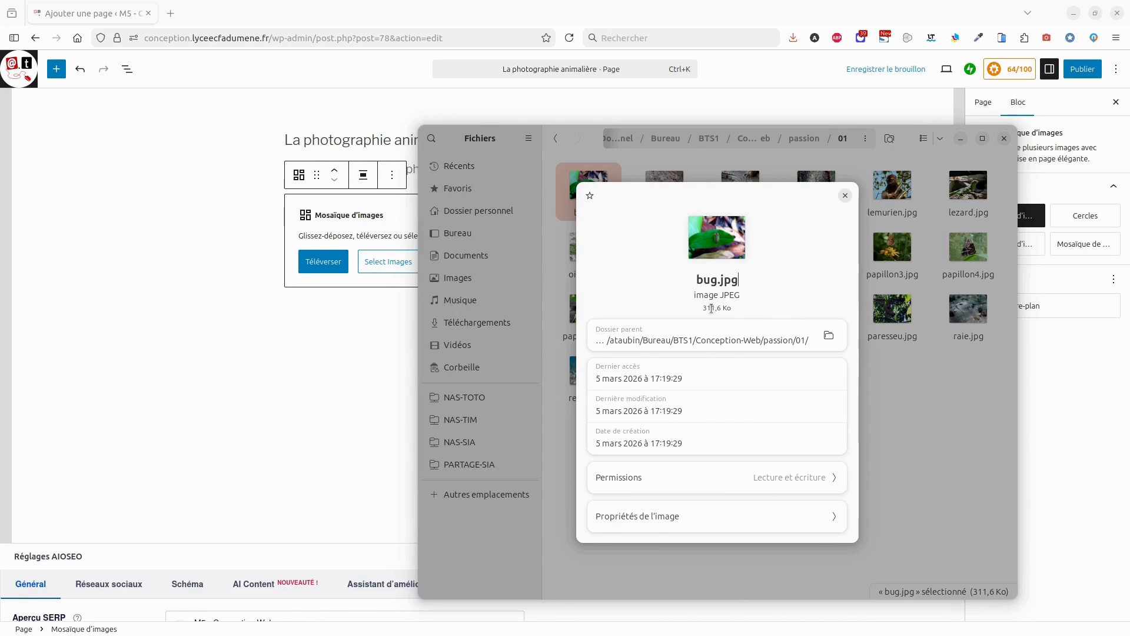
click(658, 522)
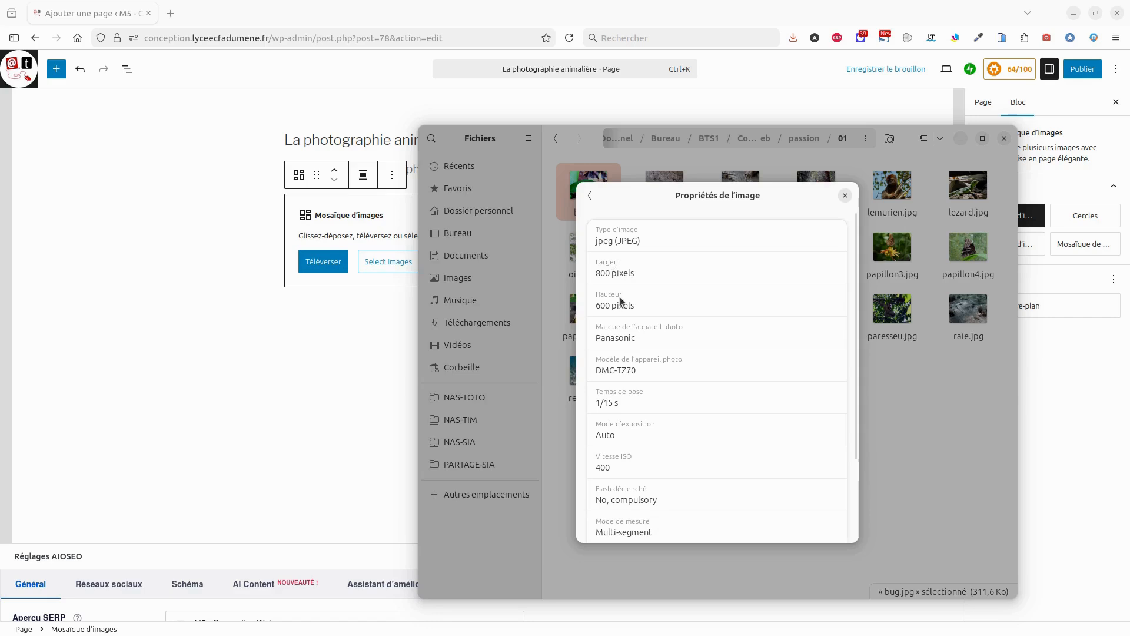
click(589, 195)
click(846, 195)
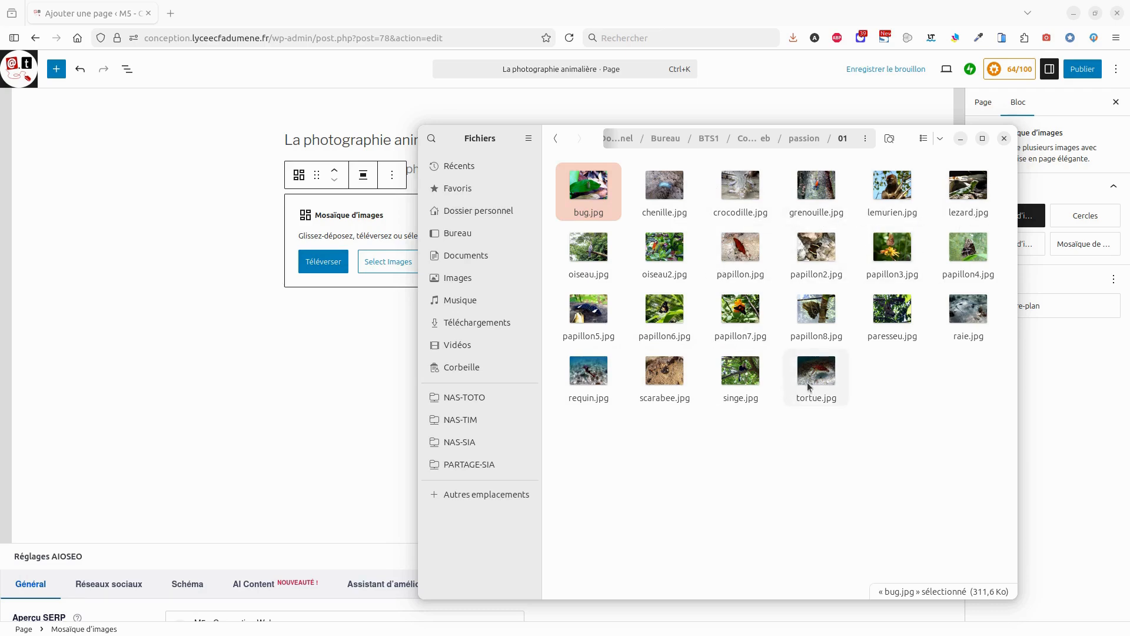
Upload all the photos from bug.jpg to tortue.jpg into the Mosaïque d'images block, and minimize the file manager
shift+click(823, 383)
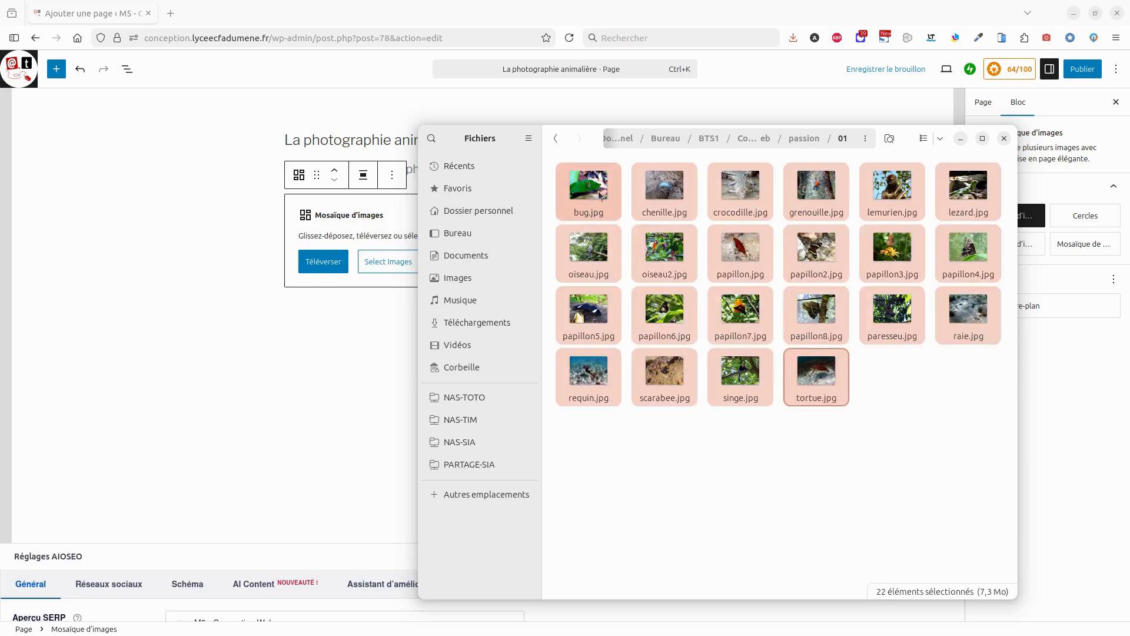
drag(582, 144, 740, 214)
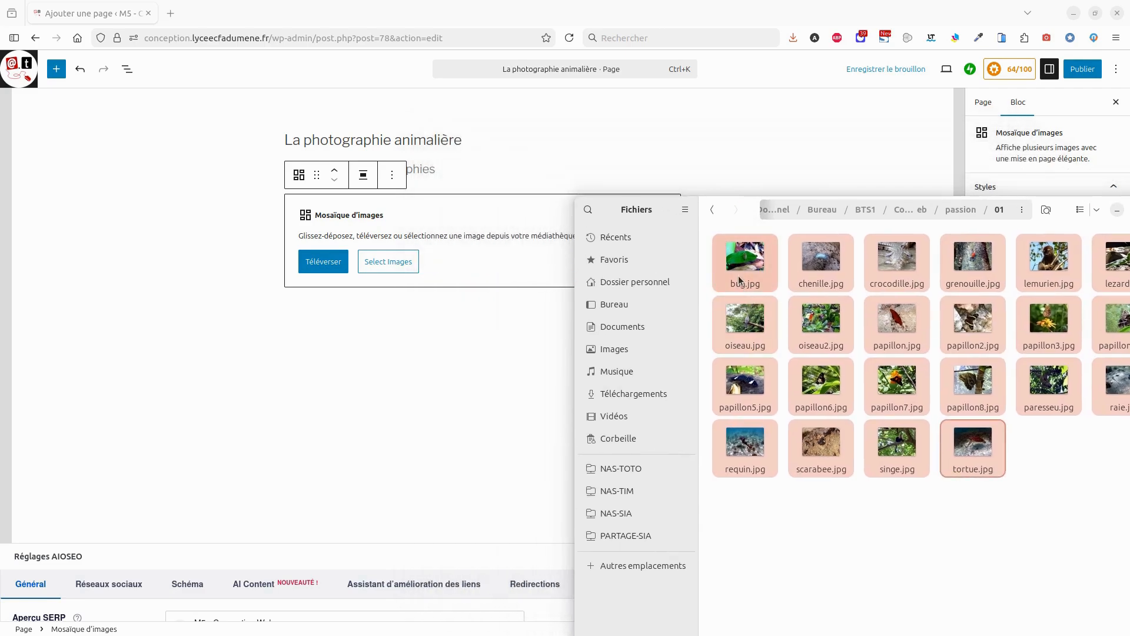
drag(740, 280, 333, 218)
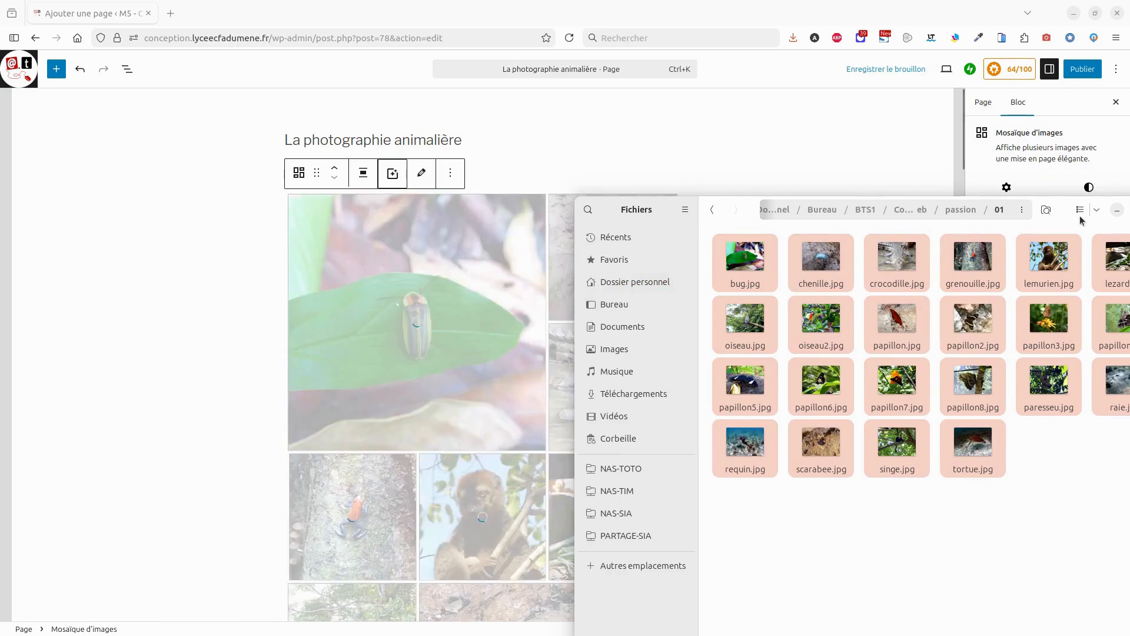
click(1116, 211)
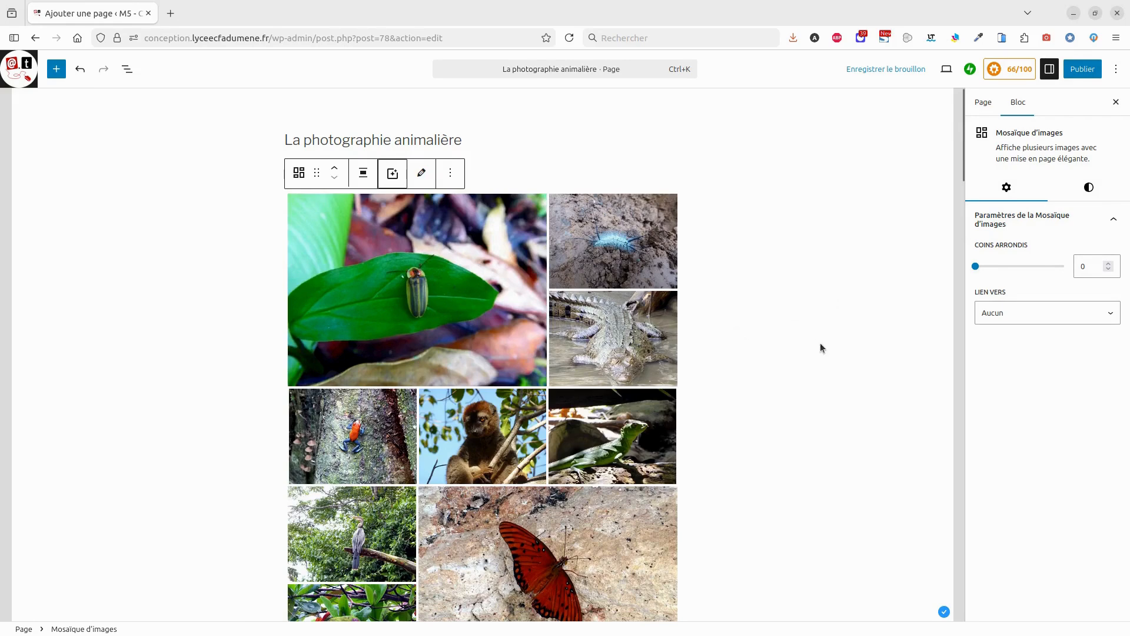
Try the Cercles and Mosaïque d'images carrées styles on the image mosaic, and set it to Mosaïque de colonnes
click(1091, 198)
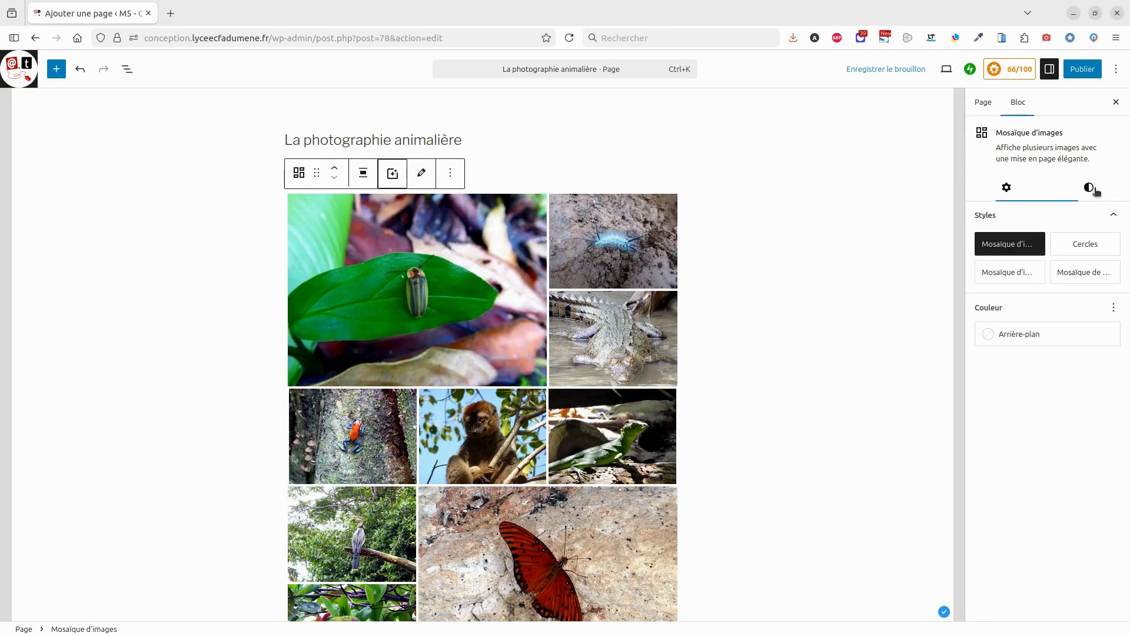
click(1091, 249)
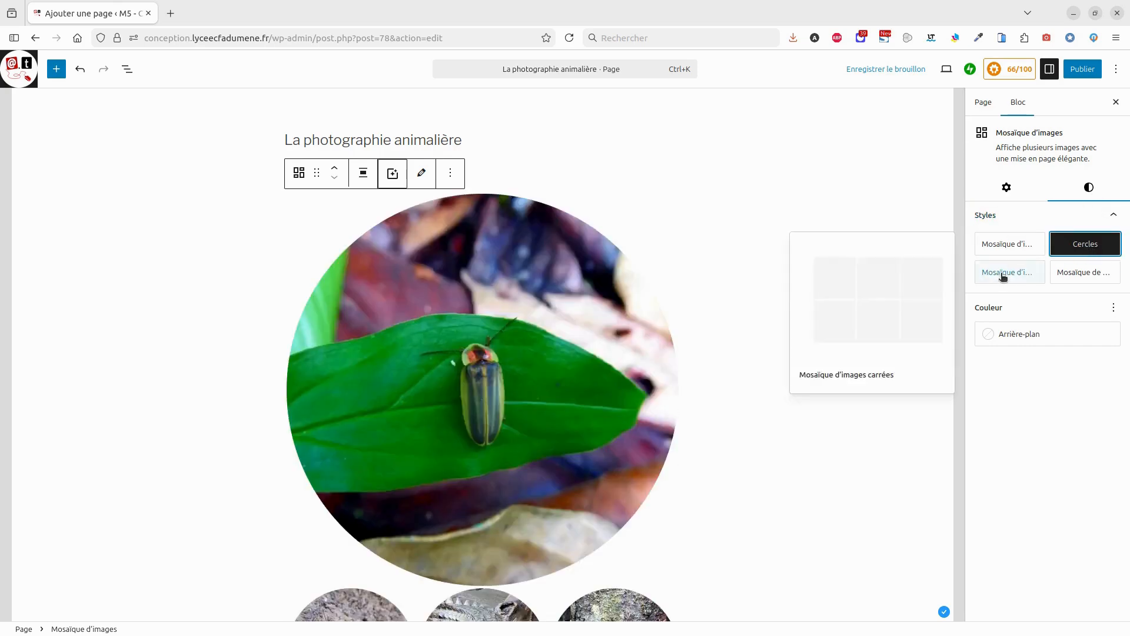
click(1004, 274)
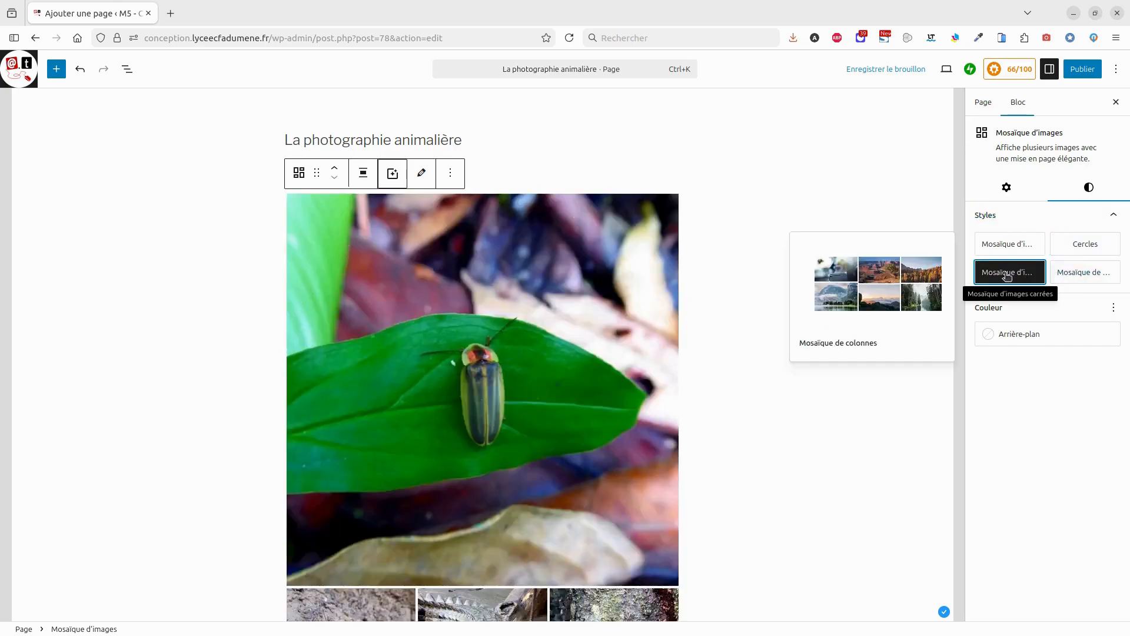
mouse_move(1010, 276)
click(1081, 273)
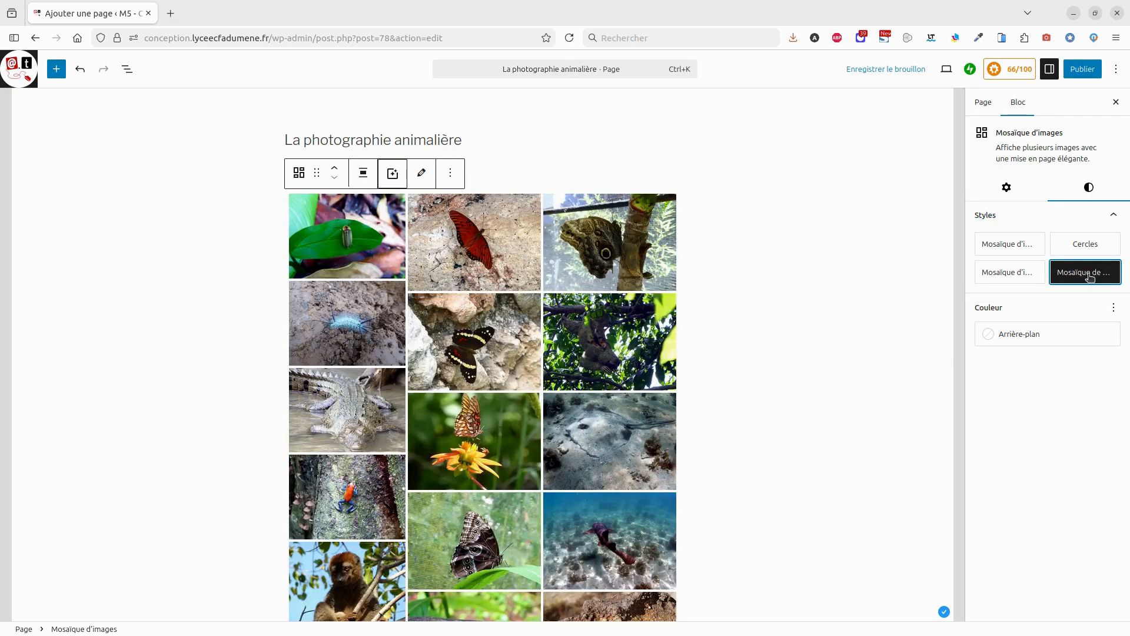
Check the image mosaic's column and corner settings, and set its style to the tiled Mosaïque d'images that mixes large and small photos
click(1025, 199)
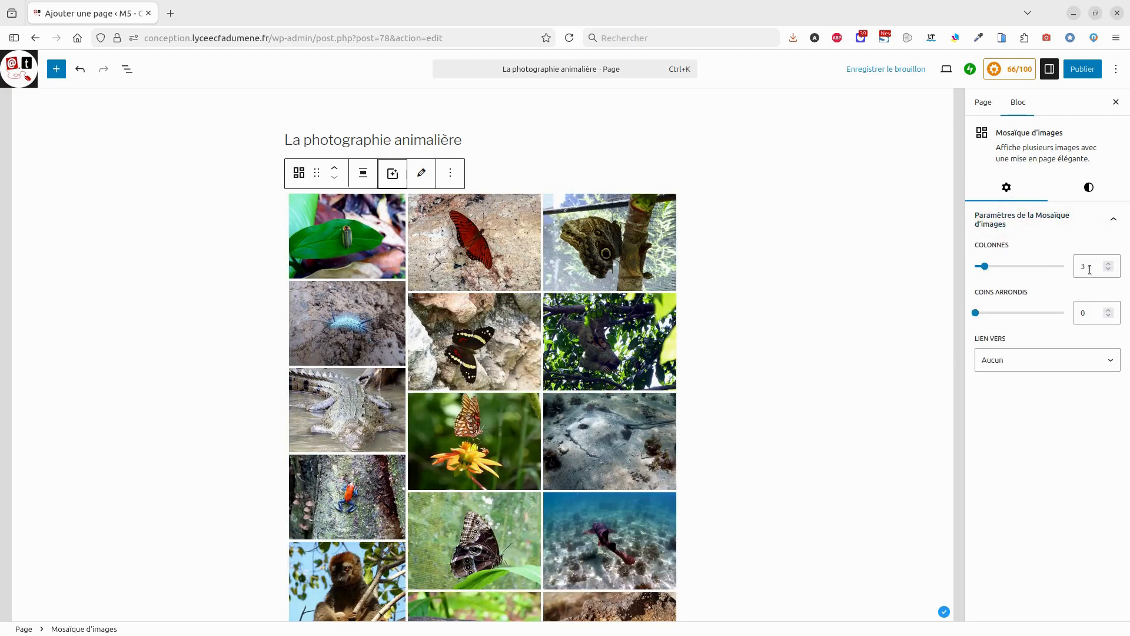
scroll(626, 389, down, 3)
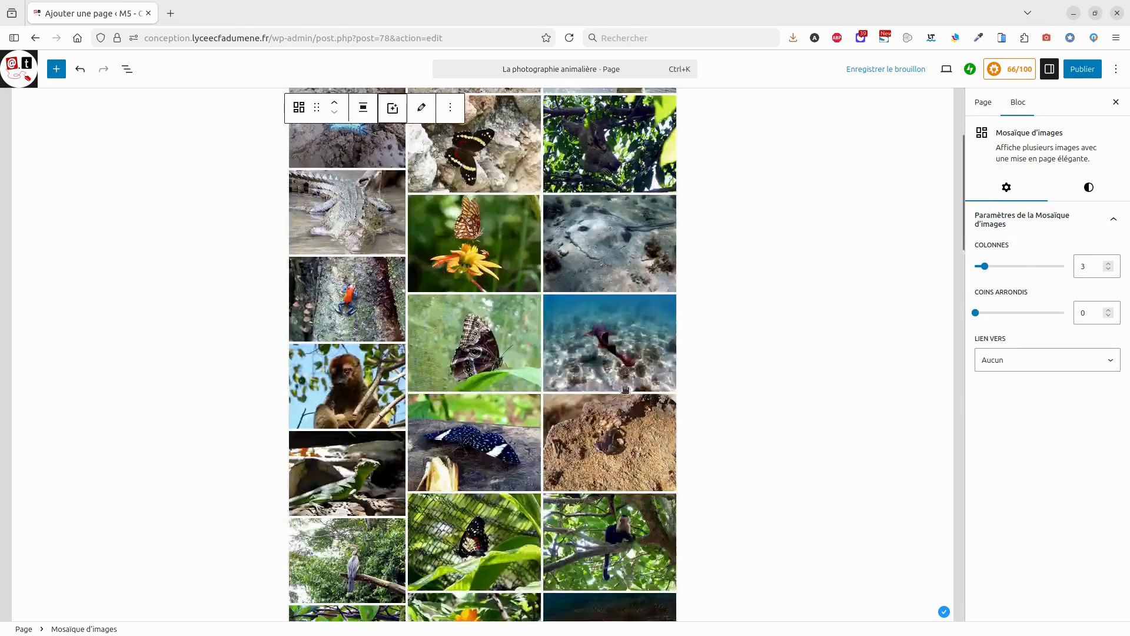
scroll(625, 389, down, 3)
scroll(625, 389, up, 4)
click(1089, 188)
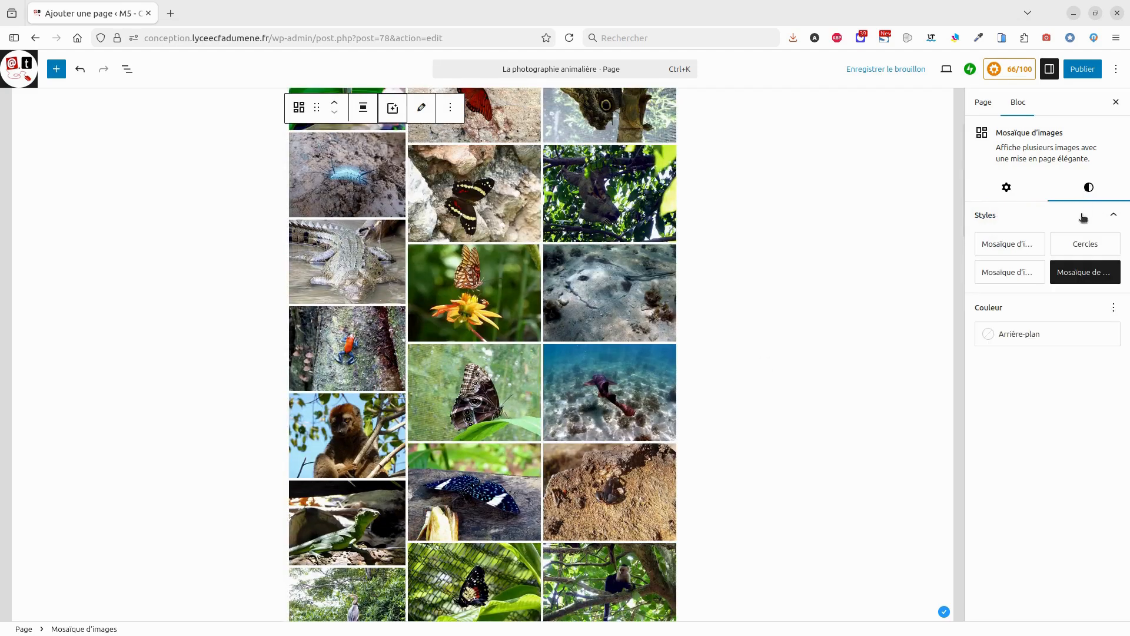
mouse_move(1085, 250)
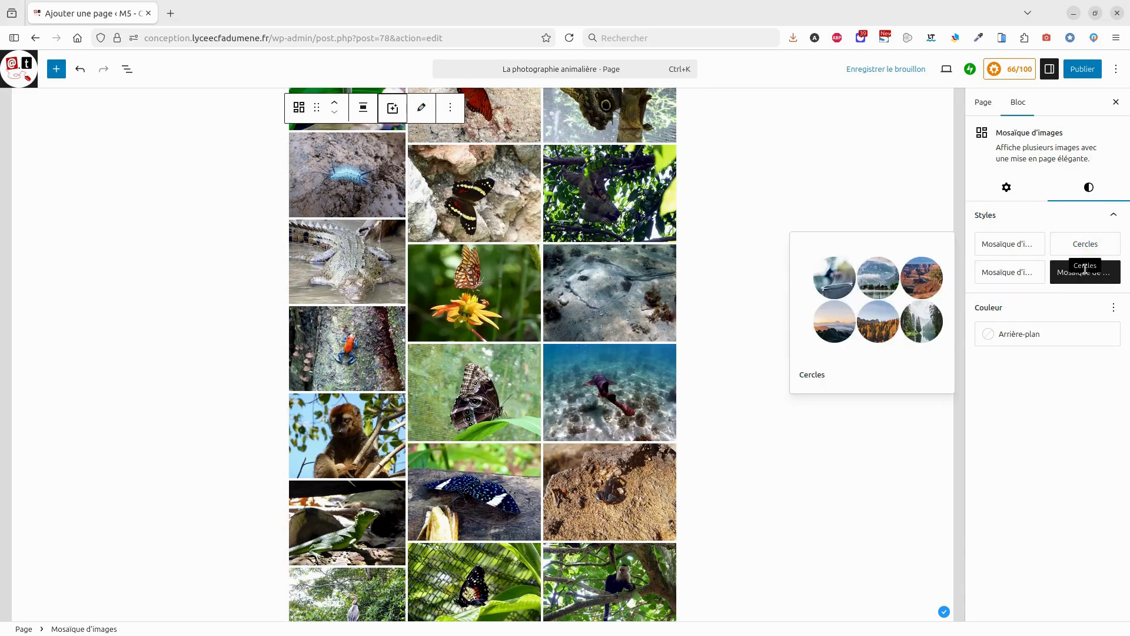
click(1020, 245)
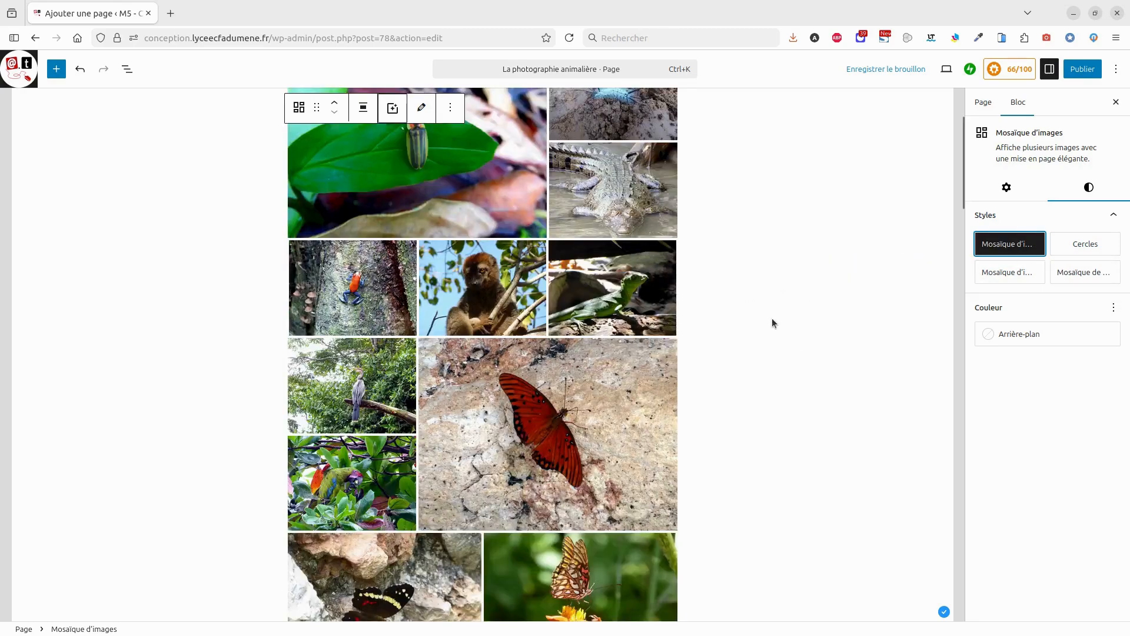
scroll(772, 318, up, 3)
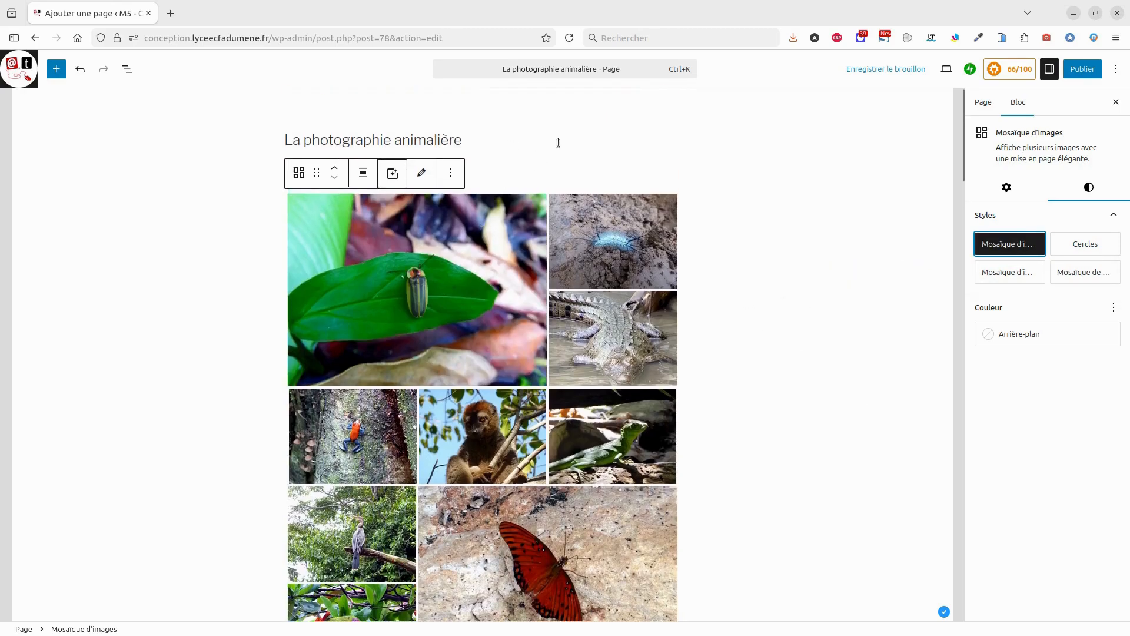
scroll(727, 341, down, 12)
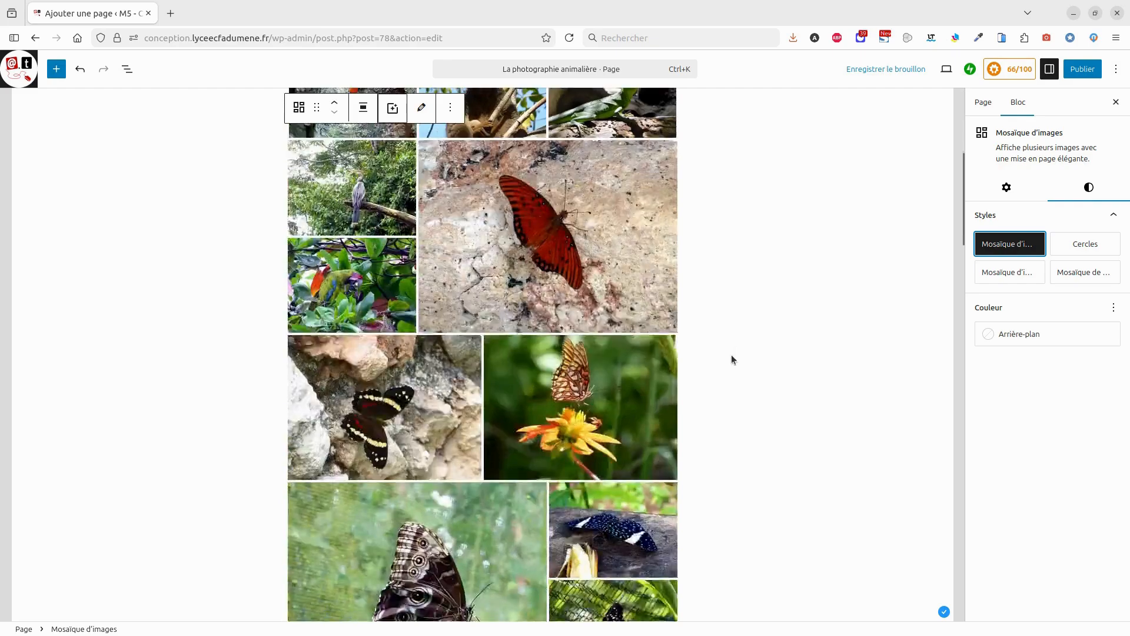
scroll(735, 372, down, 5)
scroll(545, 422, up, 10)
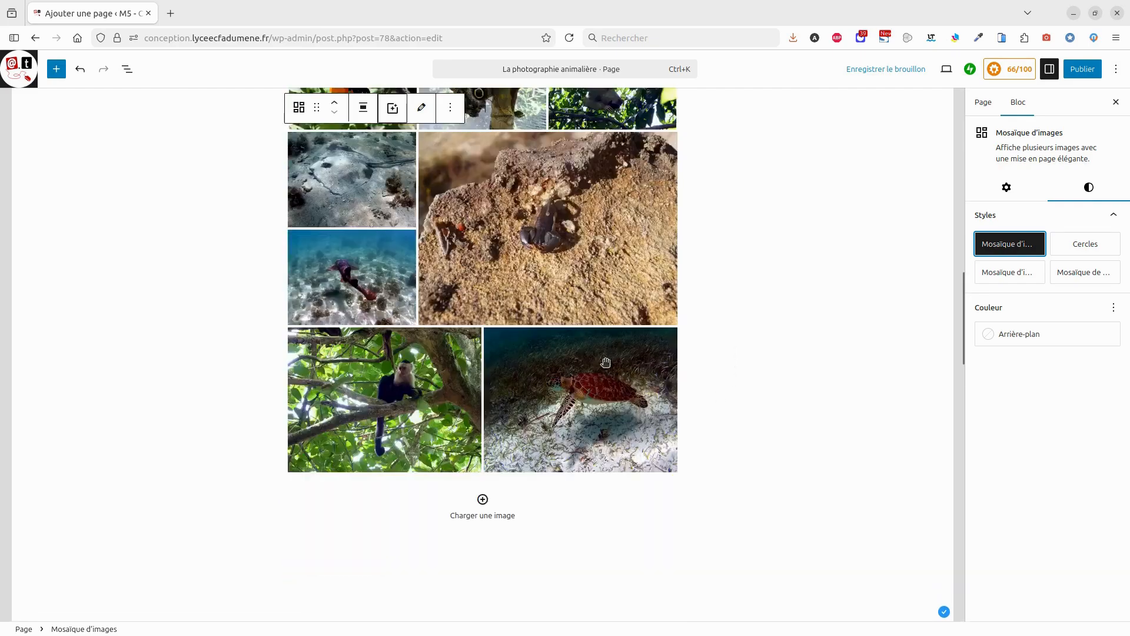
Add the paragraph "Ces photos ont été réalisées par mes soins, lors de mes voyages." under the "Exemples de photographies" heading
scroll(620, 345, up, 6)
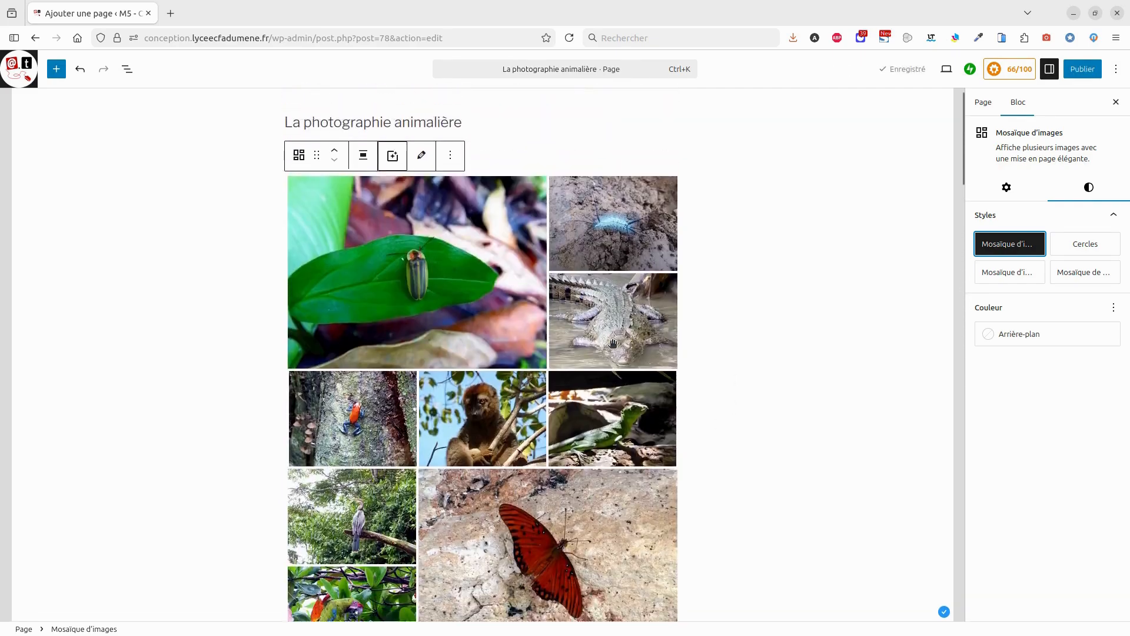
click(493, 165)
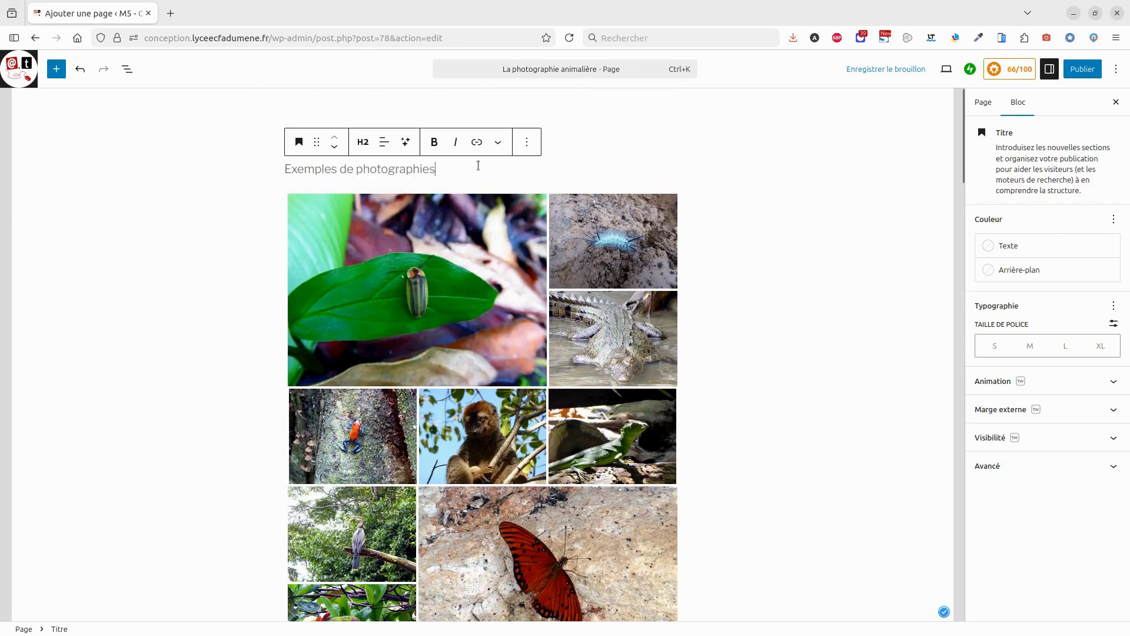
key(Return)
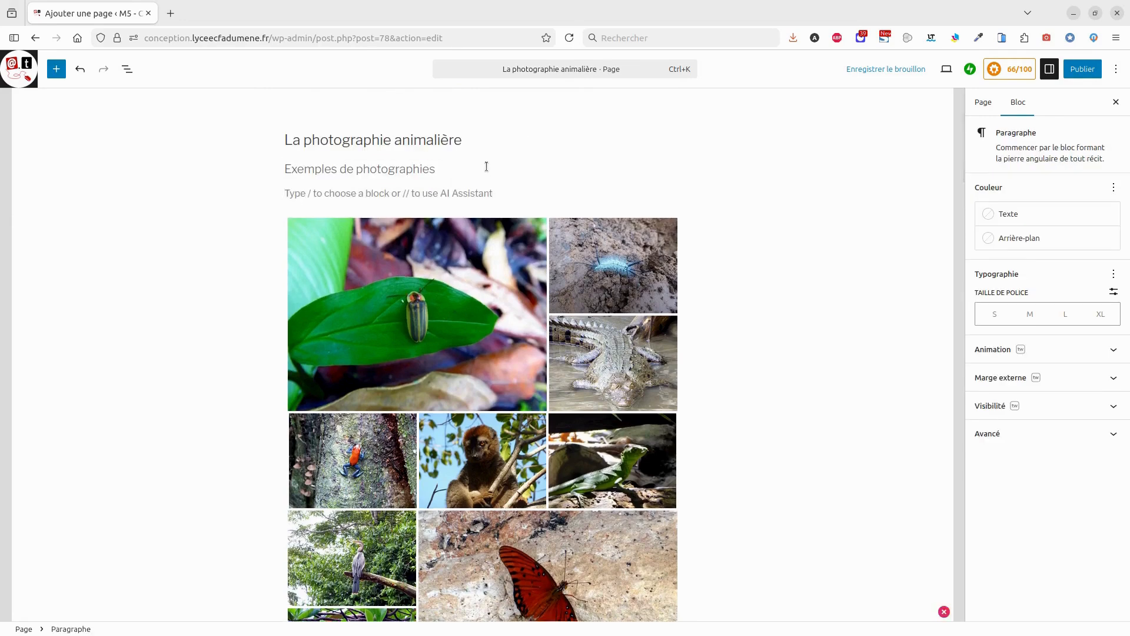
text(Ces photos ont été réalisées)
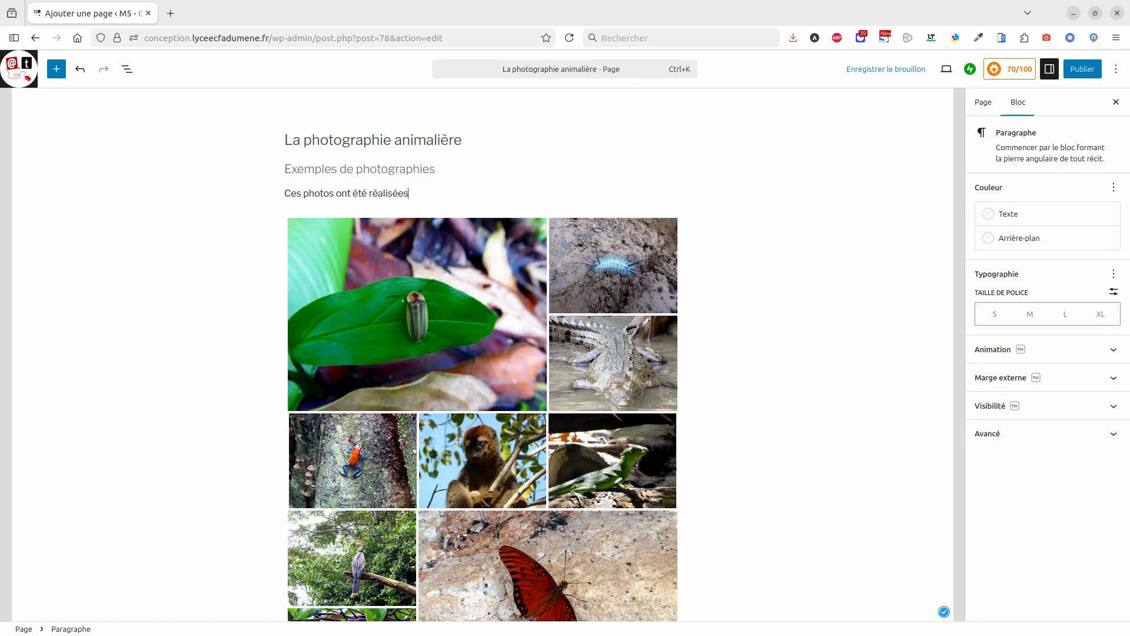
text(mes soins, lors de mes voyages.)
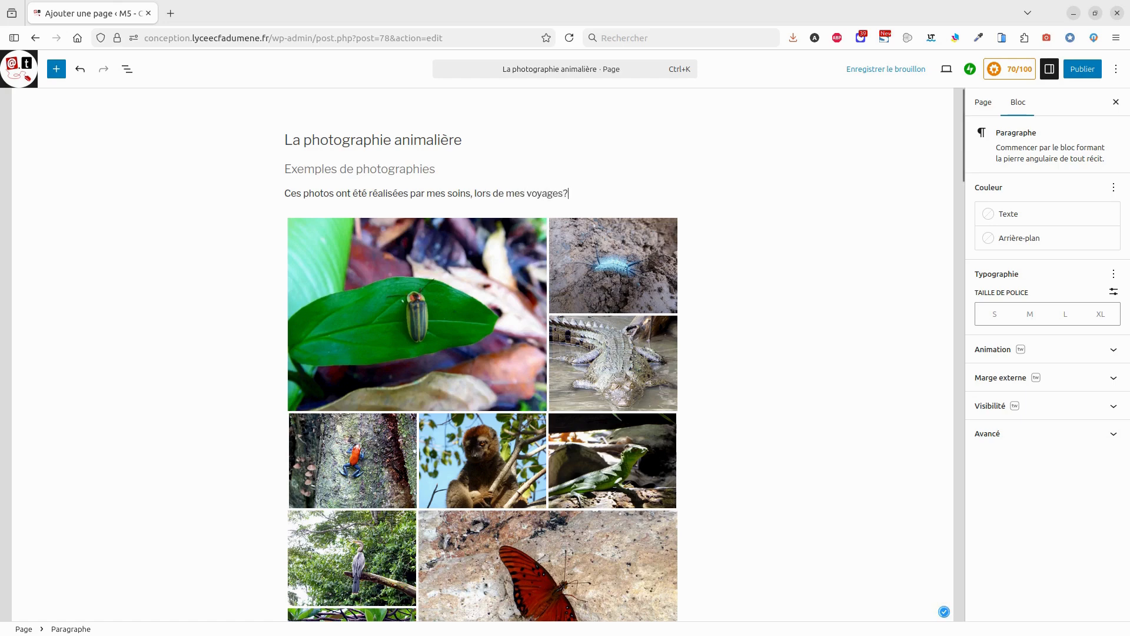
Add the text "Vidéo animalerie" below the image mosaic and transform it into a Titre block
scroll(593, 306, down, 10)
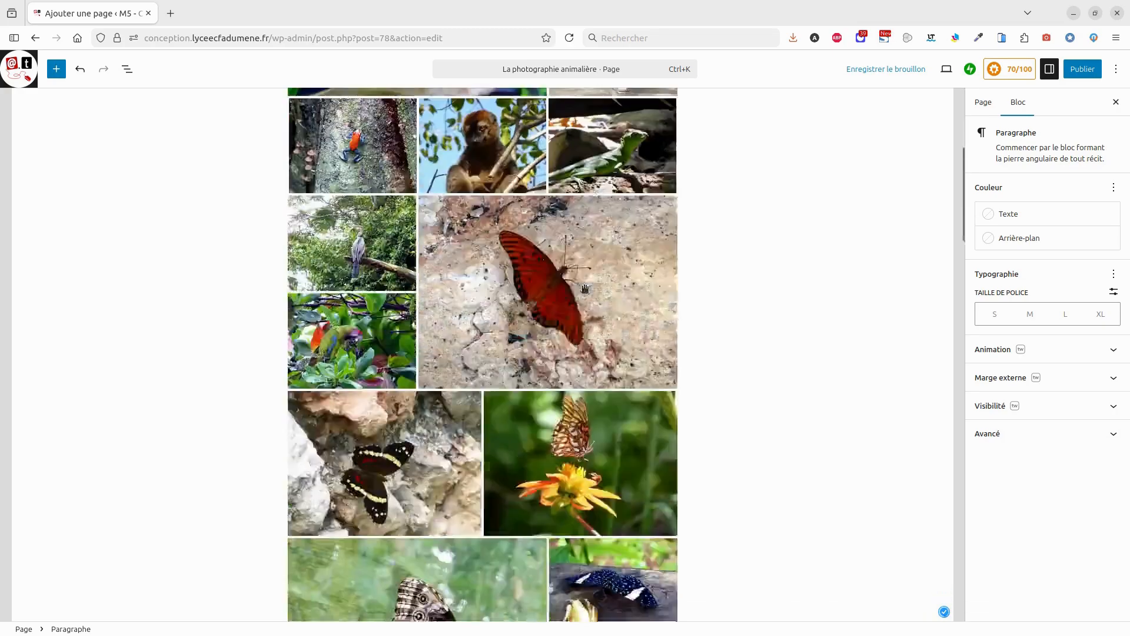
scroll(593, 305, down, 10)
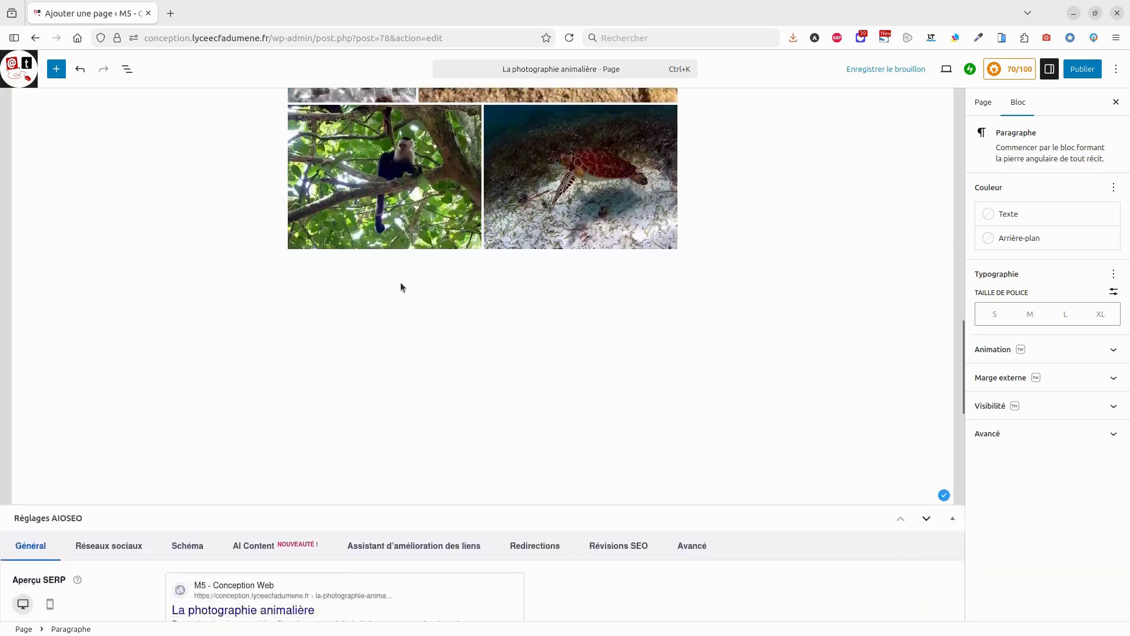
click(400, 286)
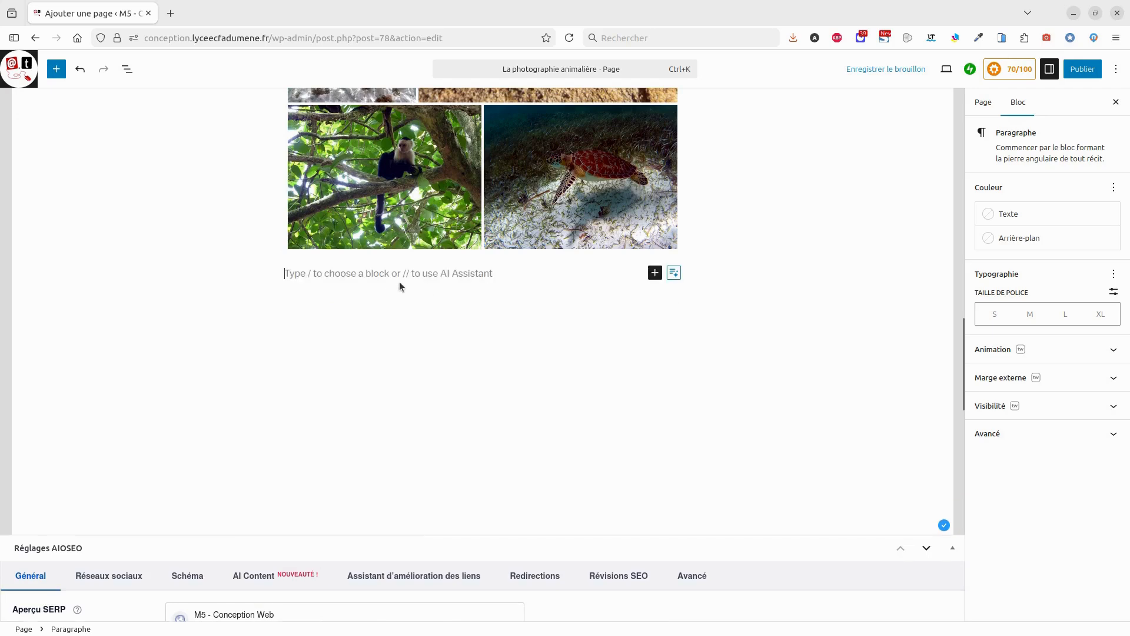
text(Vidéo)
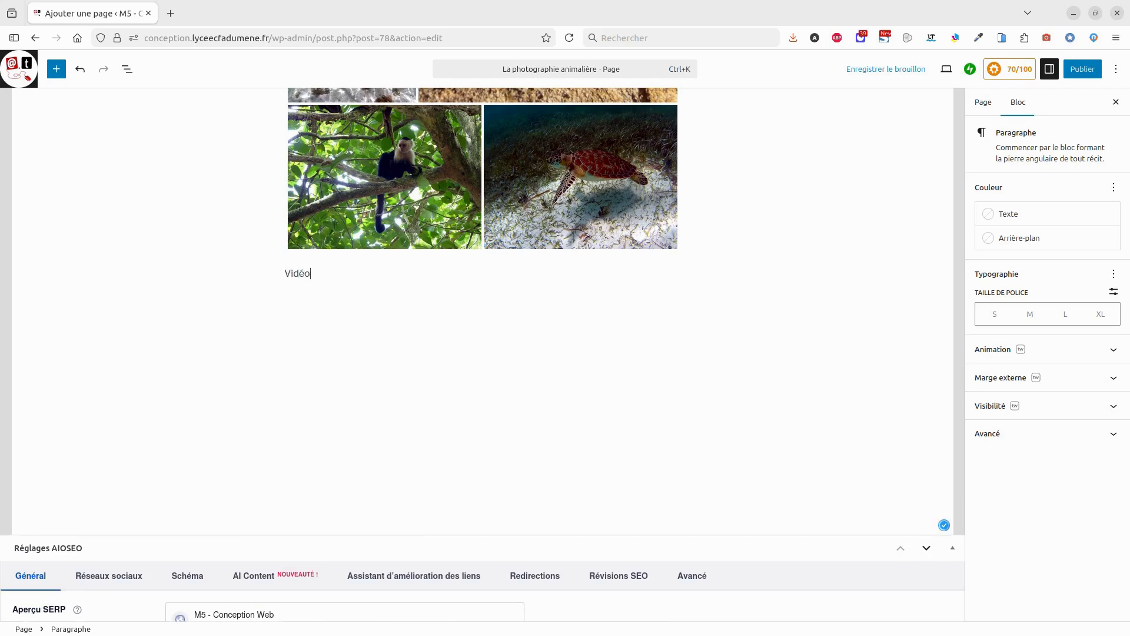
text( animalerie)
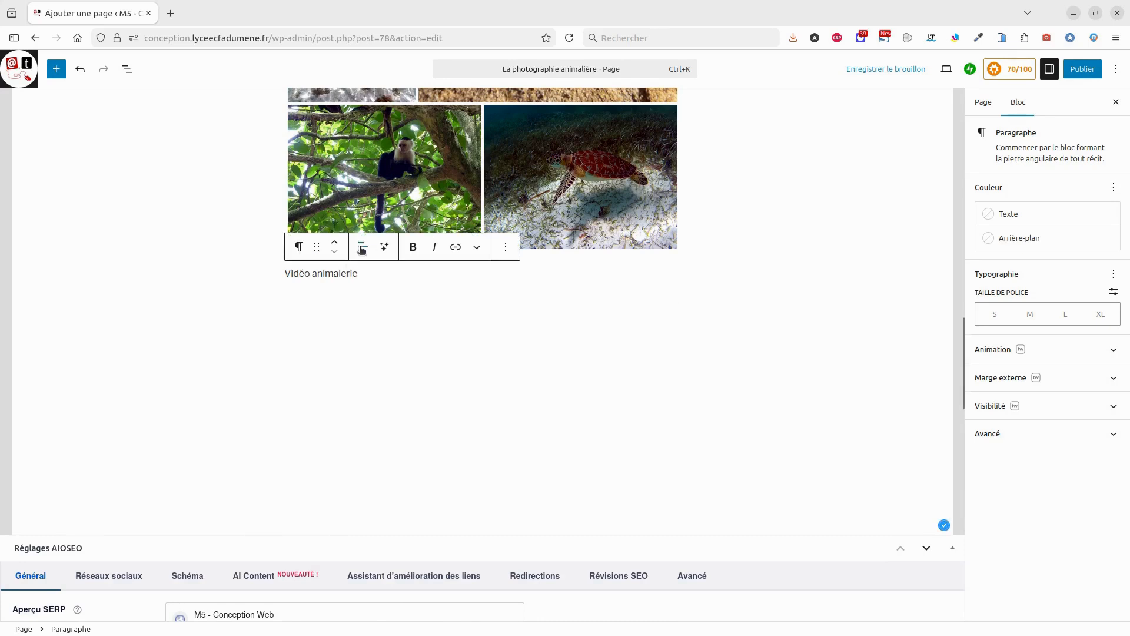
click(299, 246)
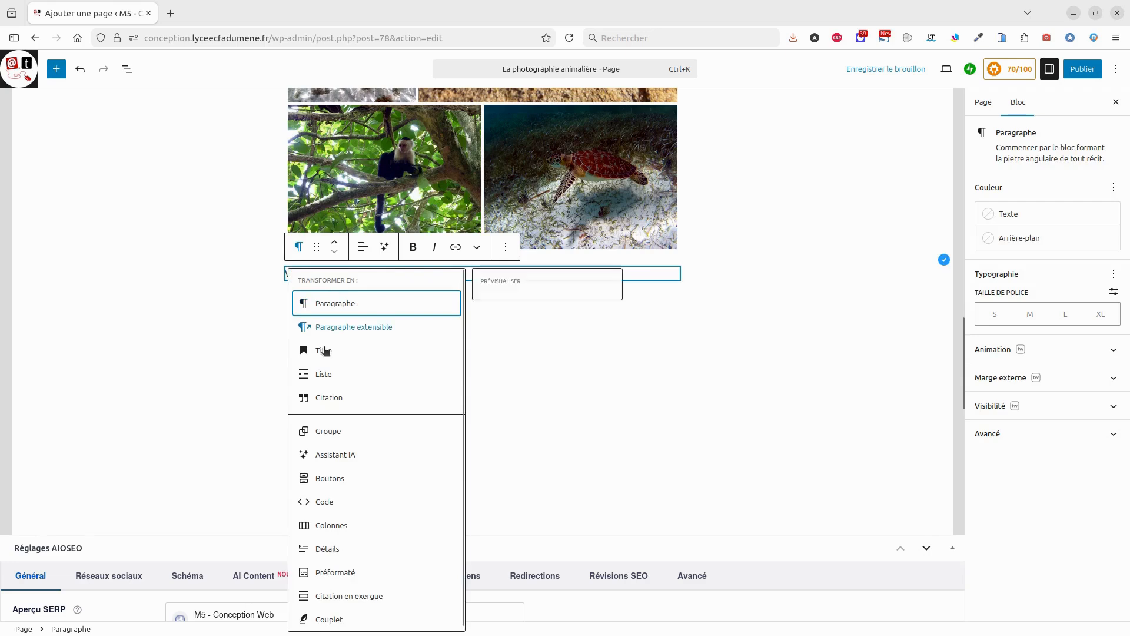
click(324, 351)
Add the paragraph "Cette vidéo a été réalisée au lycée, en face de l'animalerie." under the "Vidéo animalerie" heading, followed by an empty block
click(364, 313)
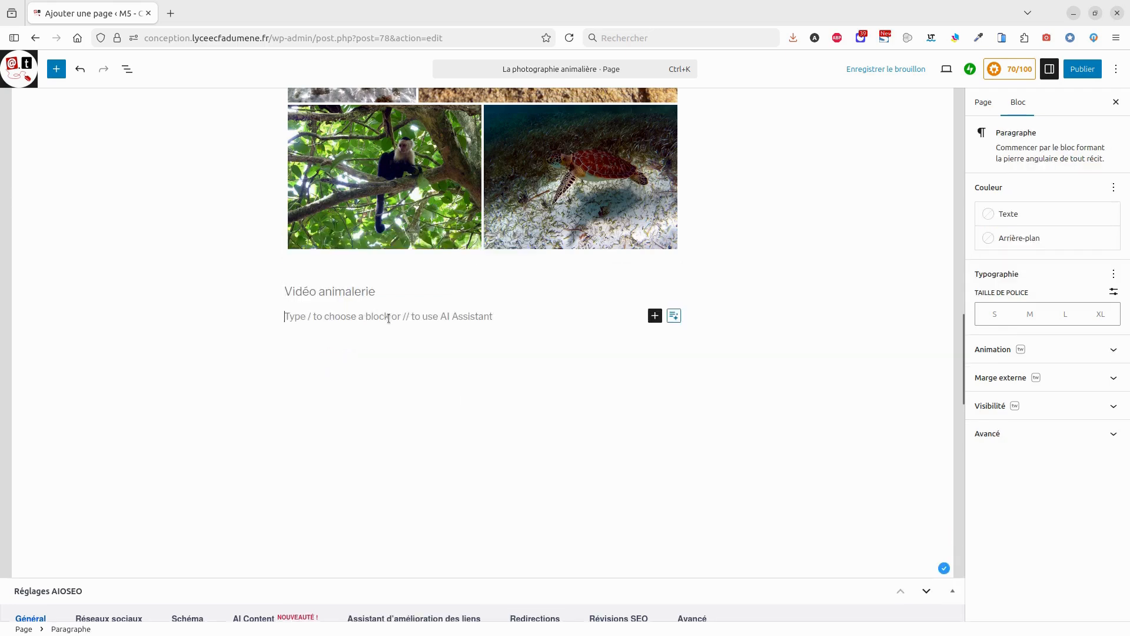
text(Cette vidéo a été réalisée)
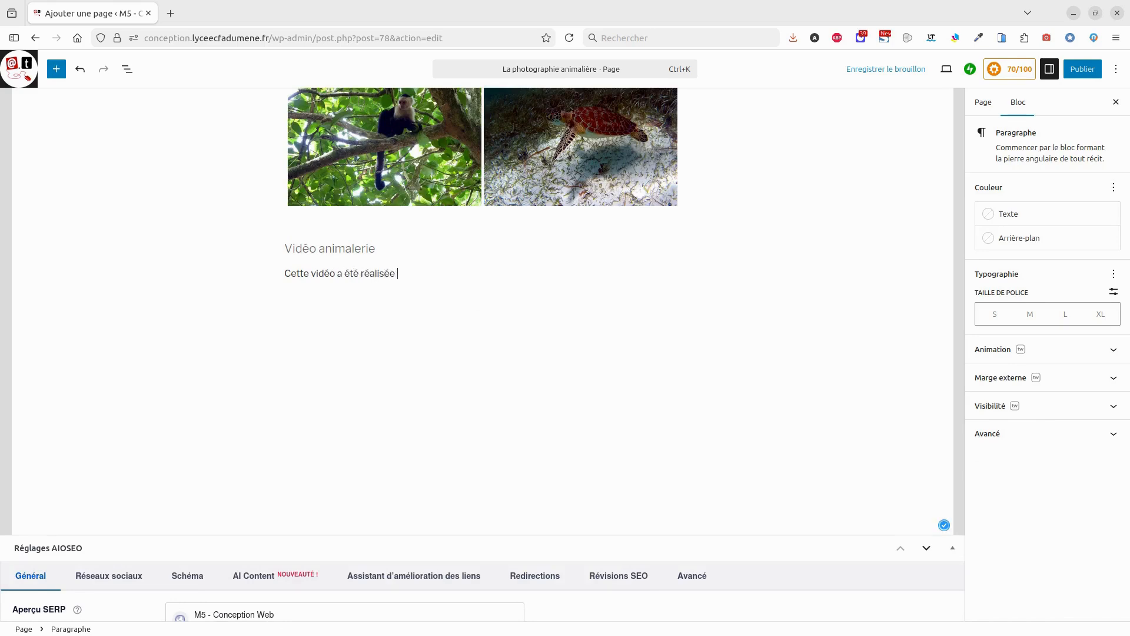
text(cée, en face de l'animalerie)
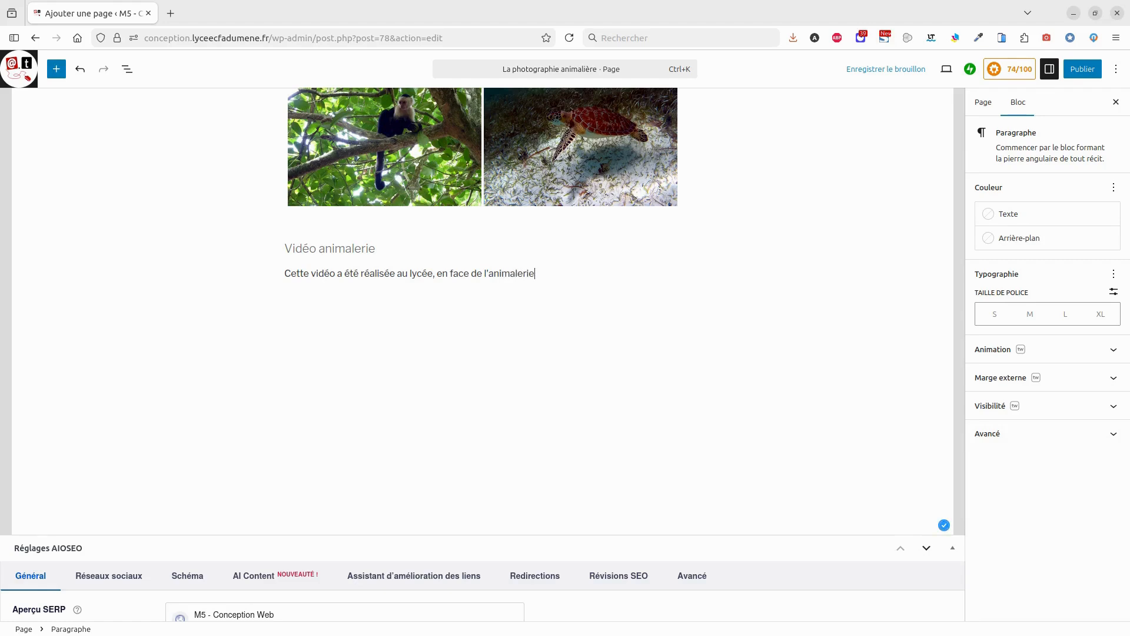
key(ctrl+s)
key(Return)
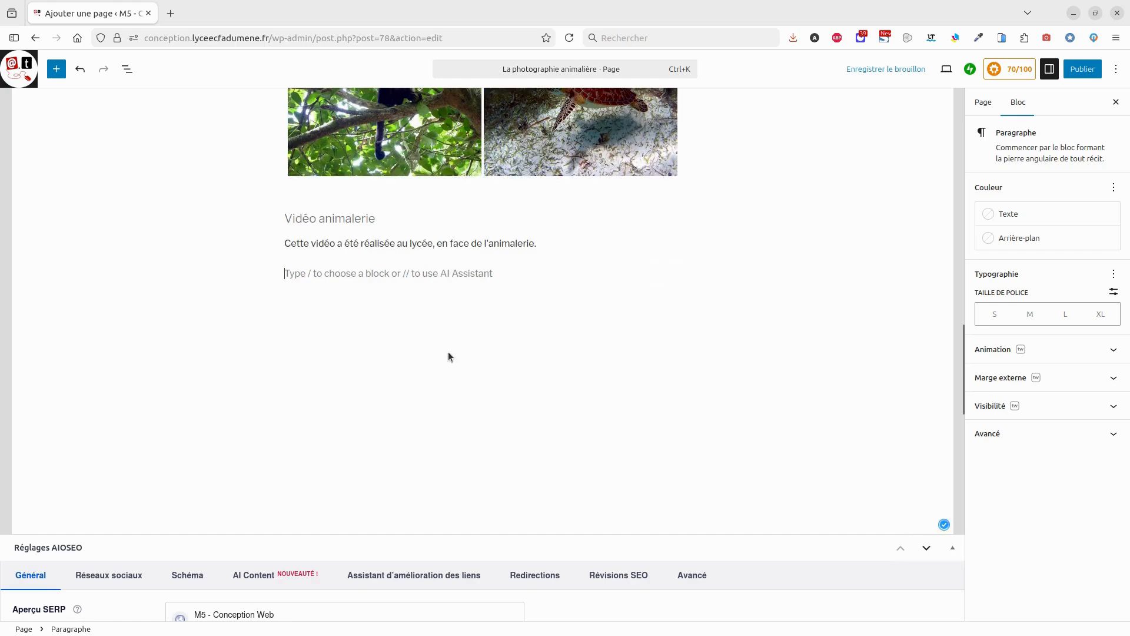
Copy the YouTube video URL from the text editor draft and embed the video in the empty block under the "Vidéo animalerie" paragraph
key(alt+Tab)
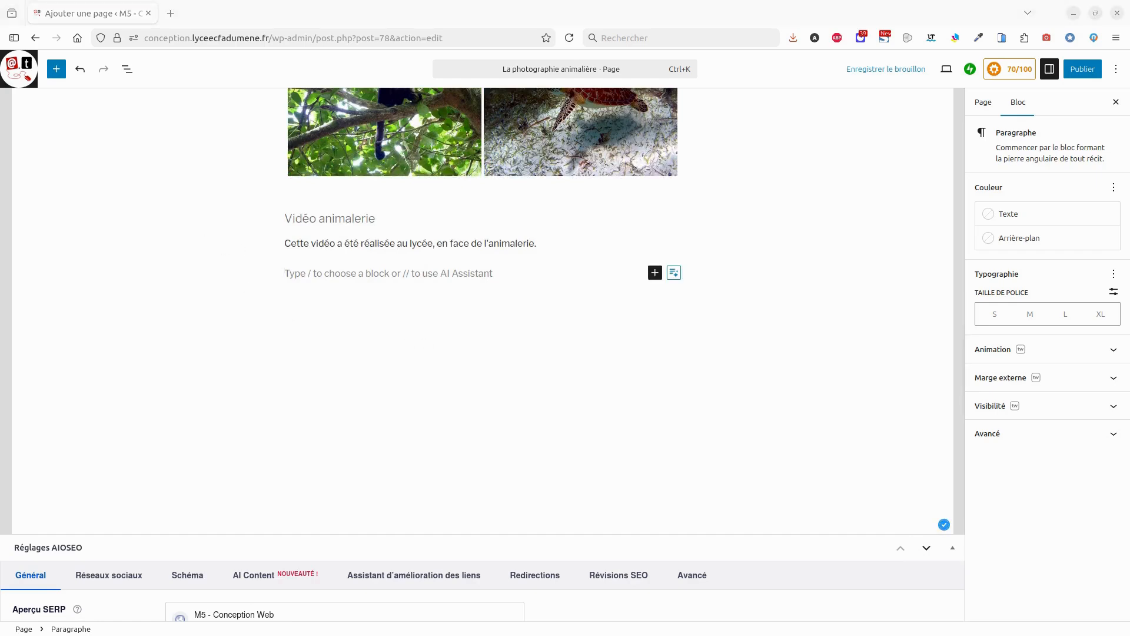
triple_click(540, 143)
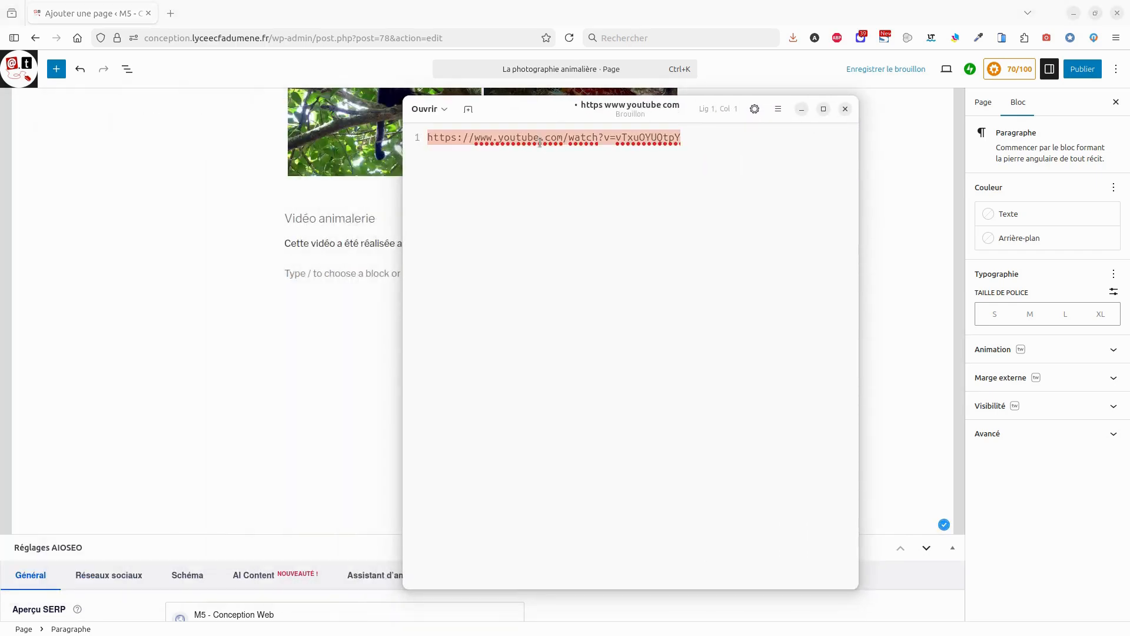
right_click(552, 136)
click(583, 167)
key(alt+Tab)
right_click(316, 275)
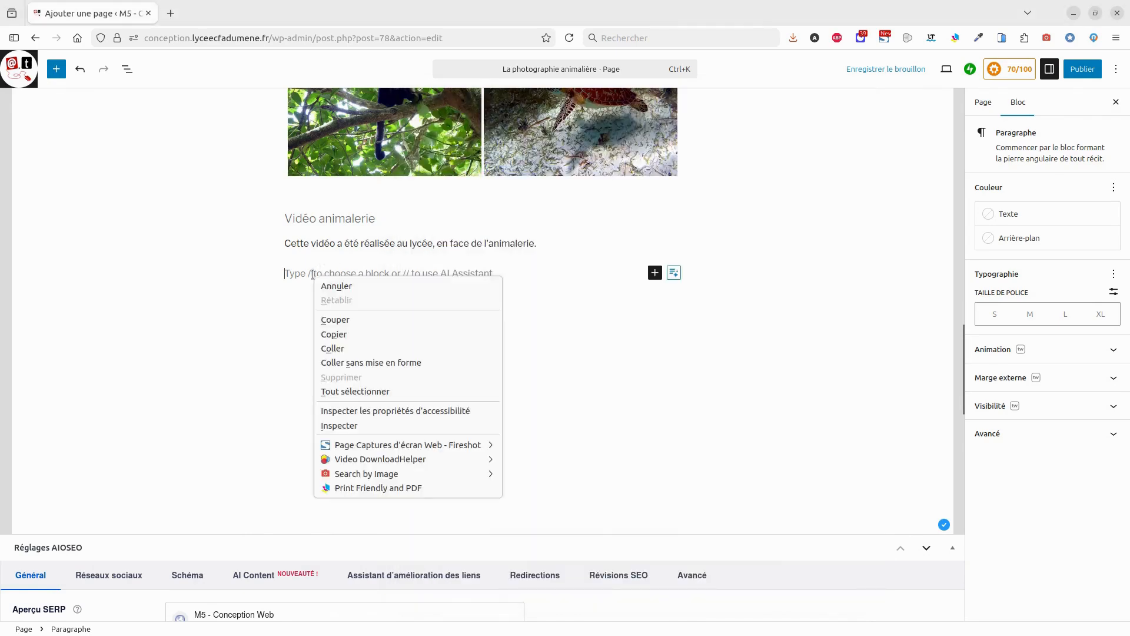
click(351, 349)
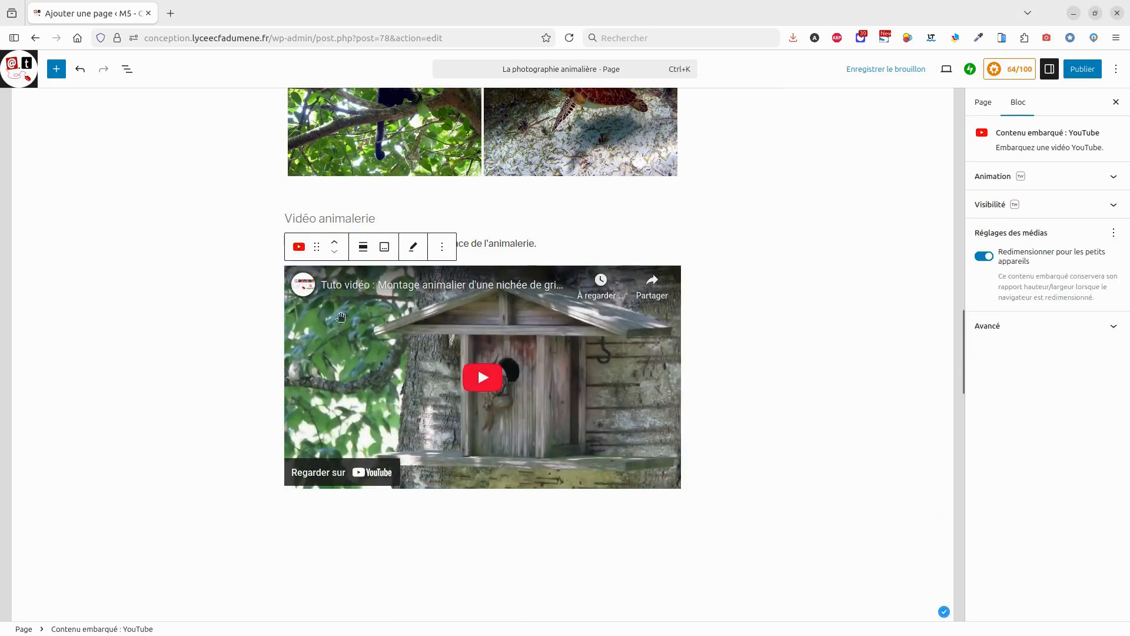
click(588, 251)
Add the text "Des exemples de tutoriels sur l'image" below the YouTube video and transform it into a Titre block
scroll(724, 337, up, 15)
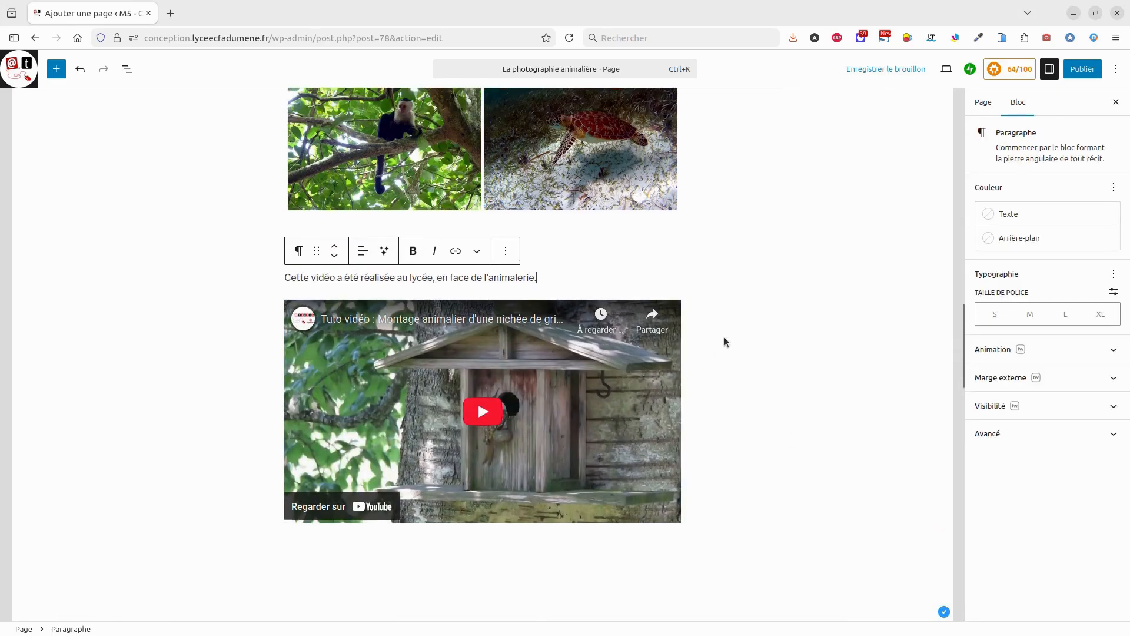
scroll(735, 337, up, 10)
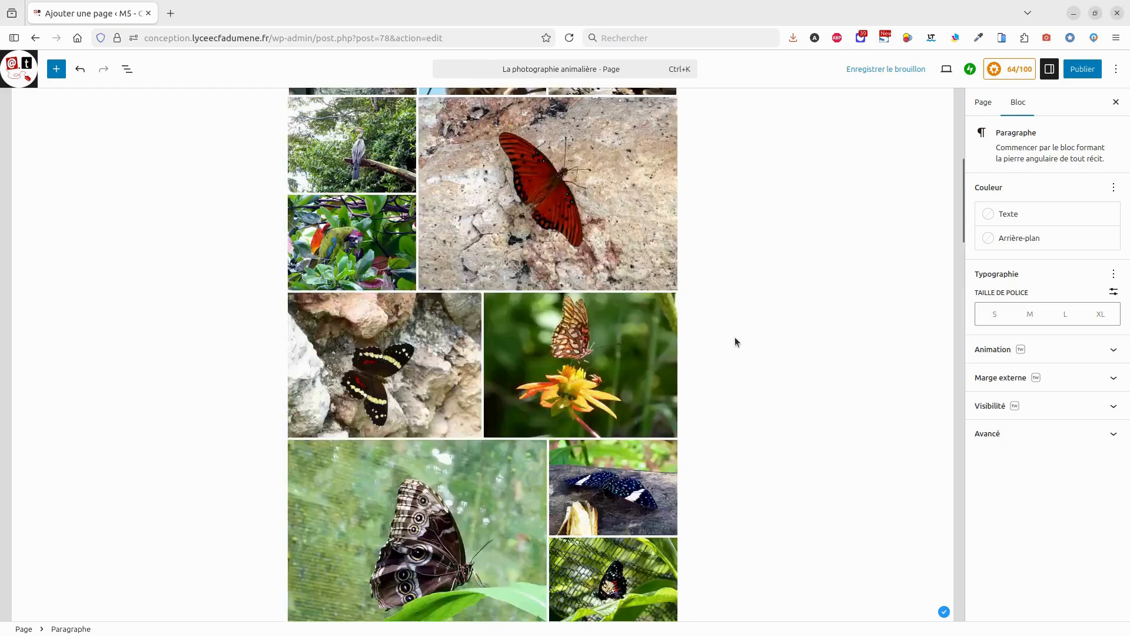
scroll(736, 341, down, 20)
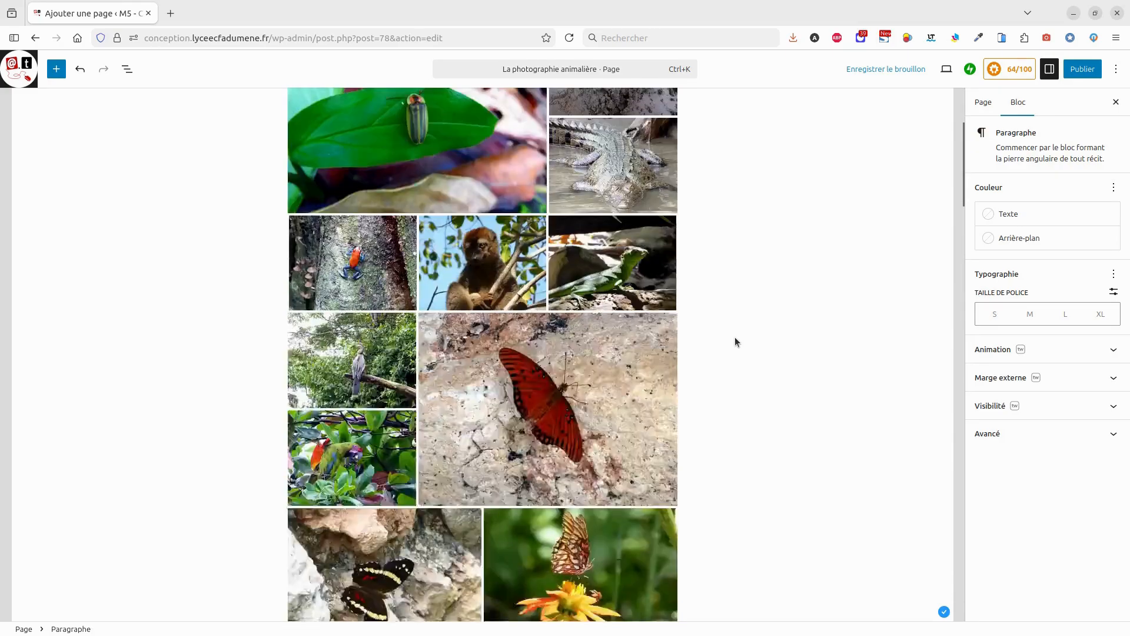
scroll(734, 339, down, 8)
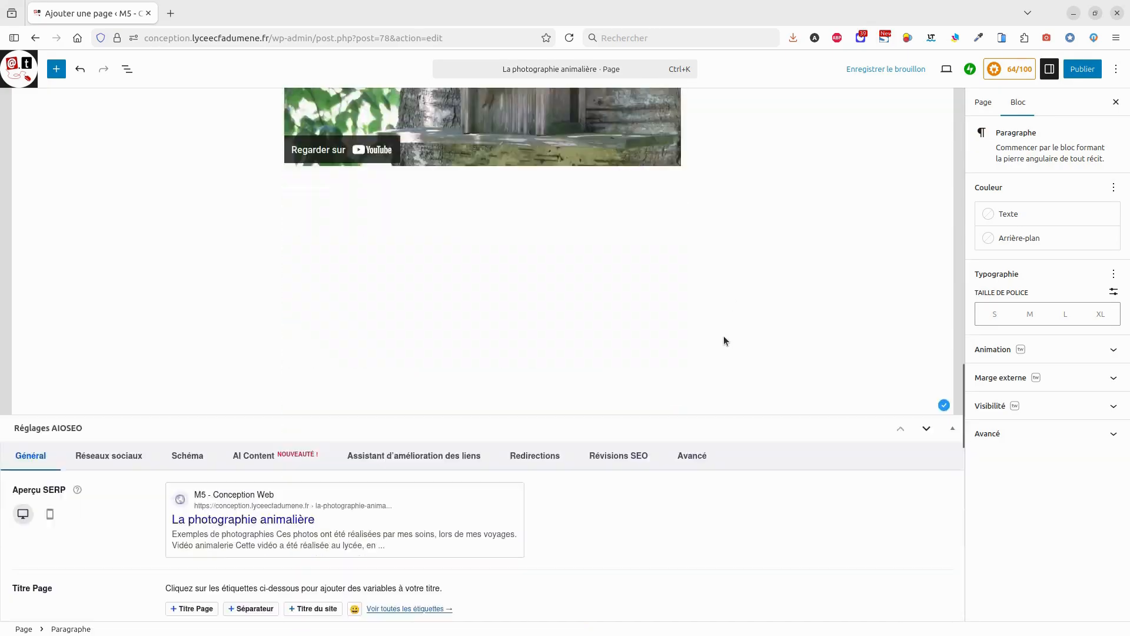
click(369, 233)
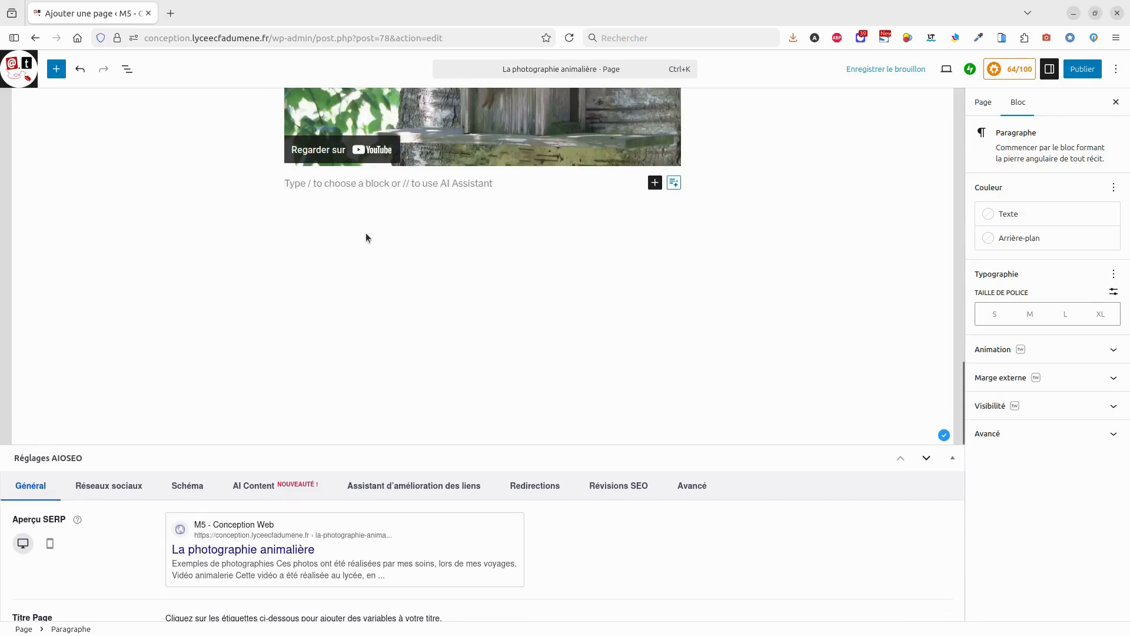
text(Des)
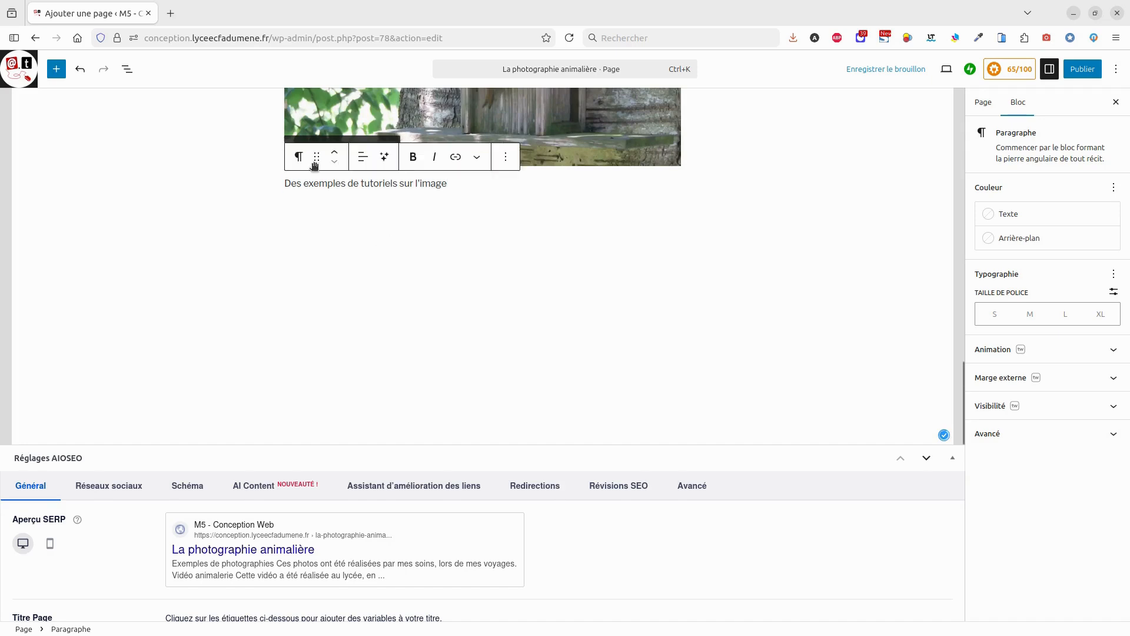
click(298, 157)
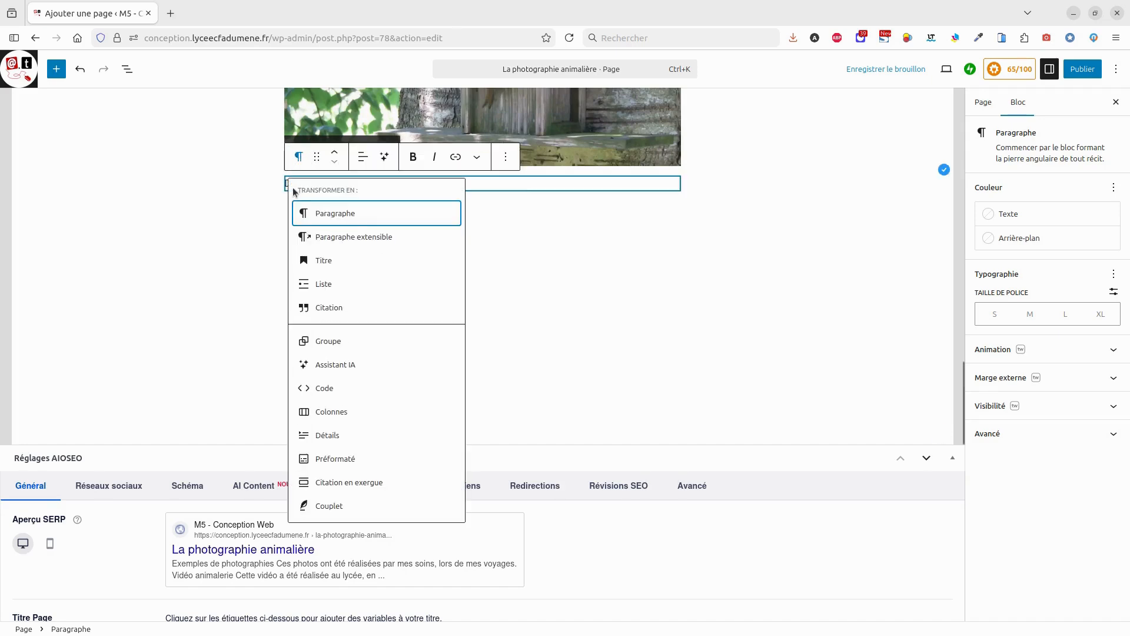
click(323, 261)
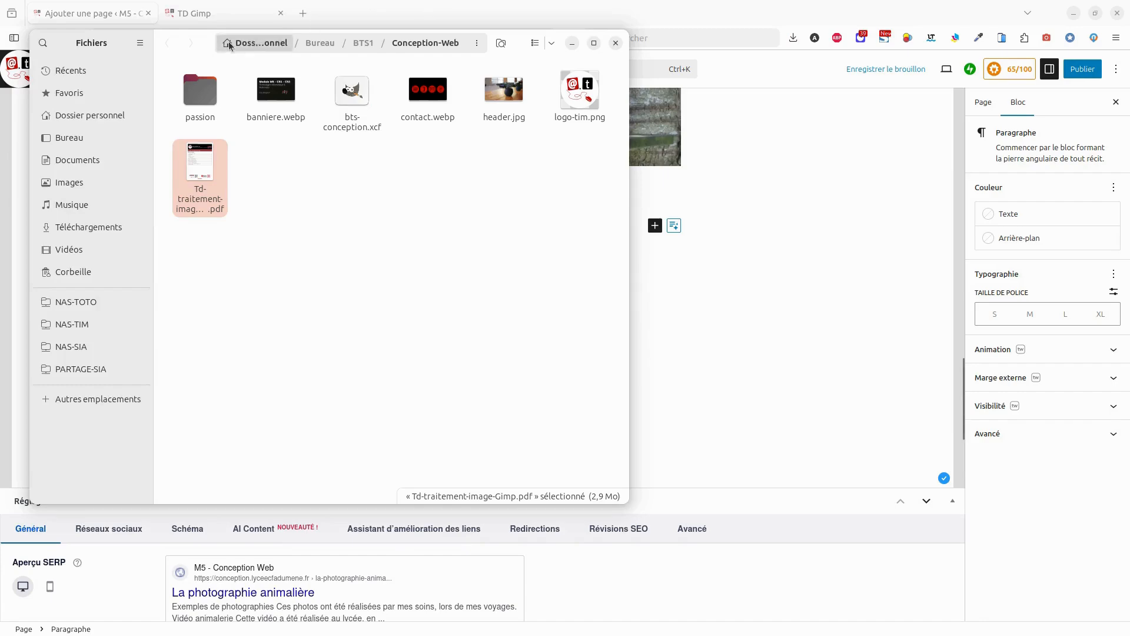
Insert Td-traitement-image-Gimp.pdf from the Conception-Web folder into the empty block under the image tutorials heading, then minimize the file manager
drag(203, 47, 816, 207)
drag(813, 330, 441, 239)
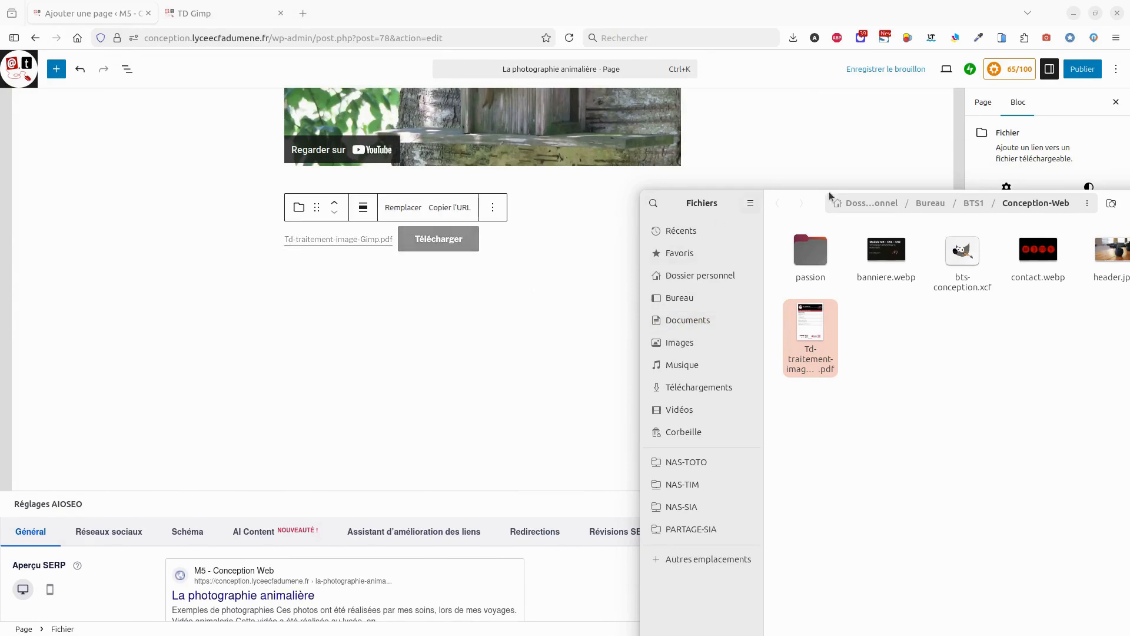
drag(798, 200, 639, 246)
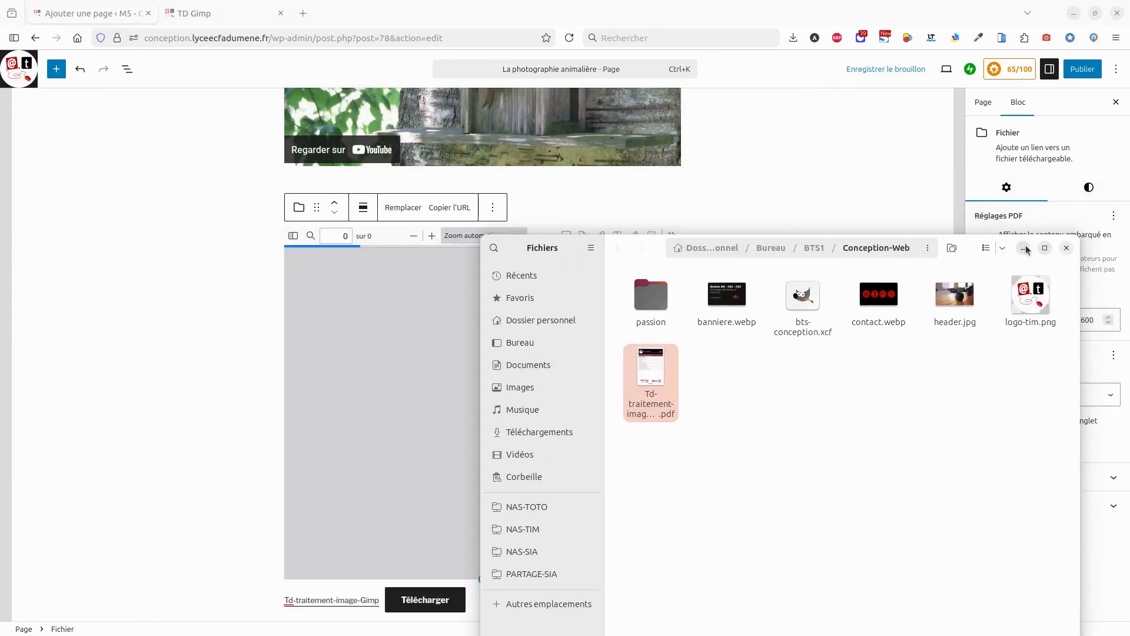
click(1024, 248)
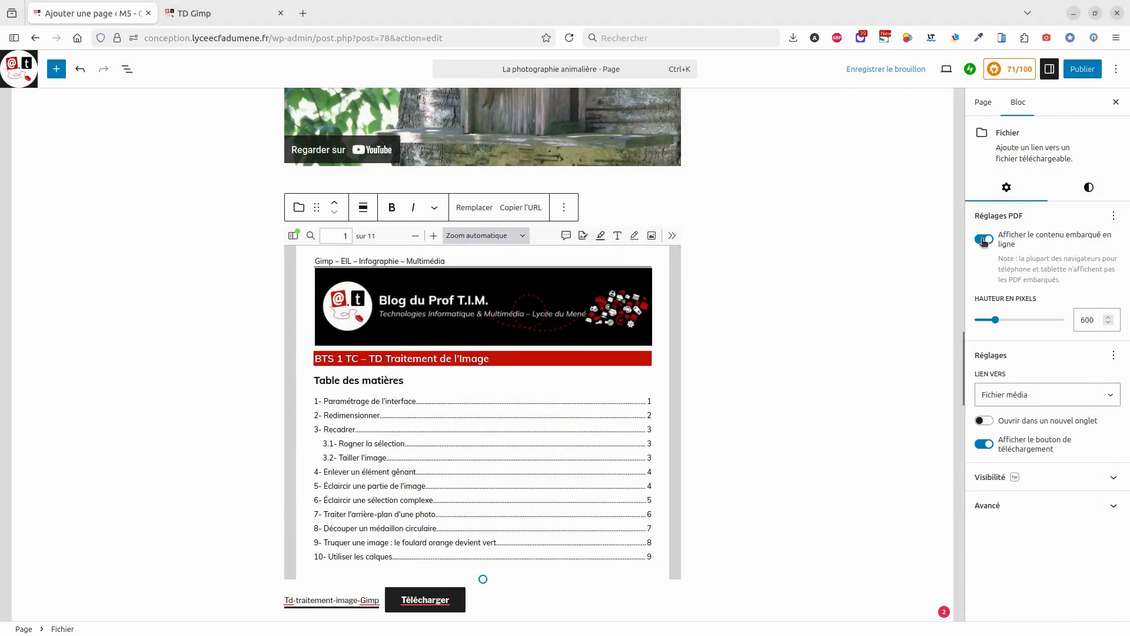
Turn off the inline display of the PDF content and set the file link to open in a new tab
click(983, 239)
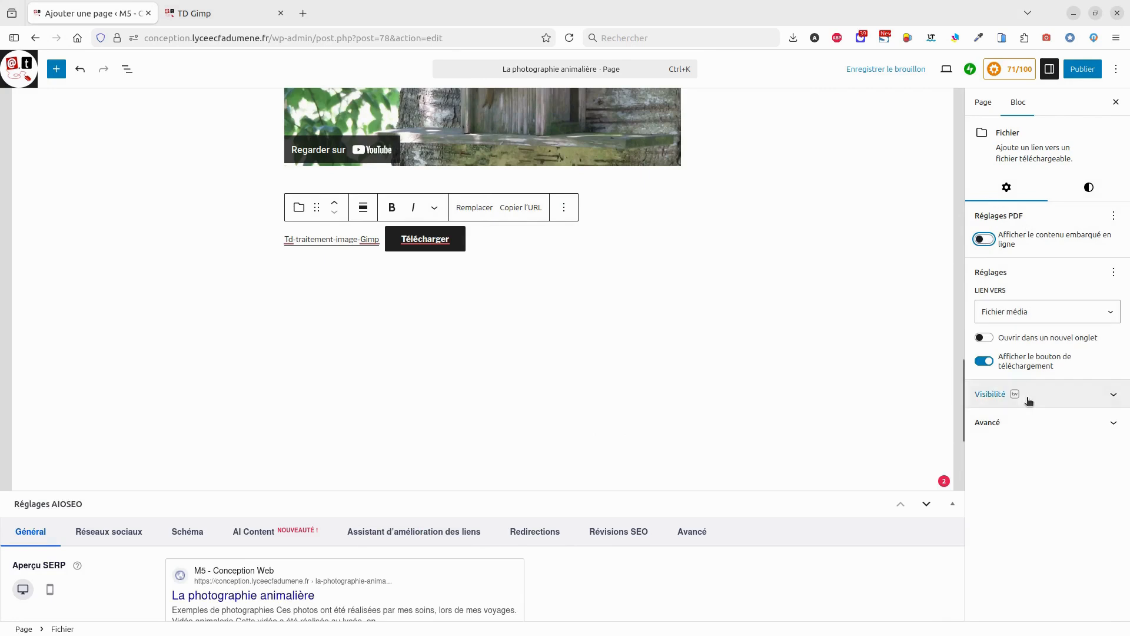
click(984, 338)
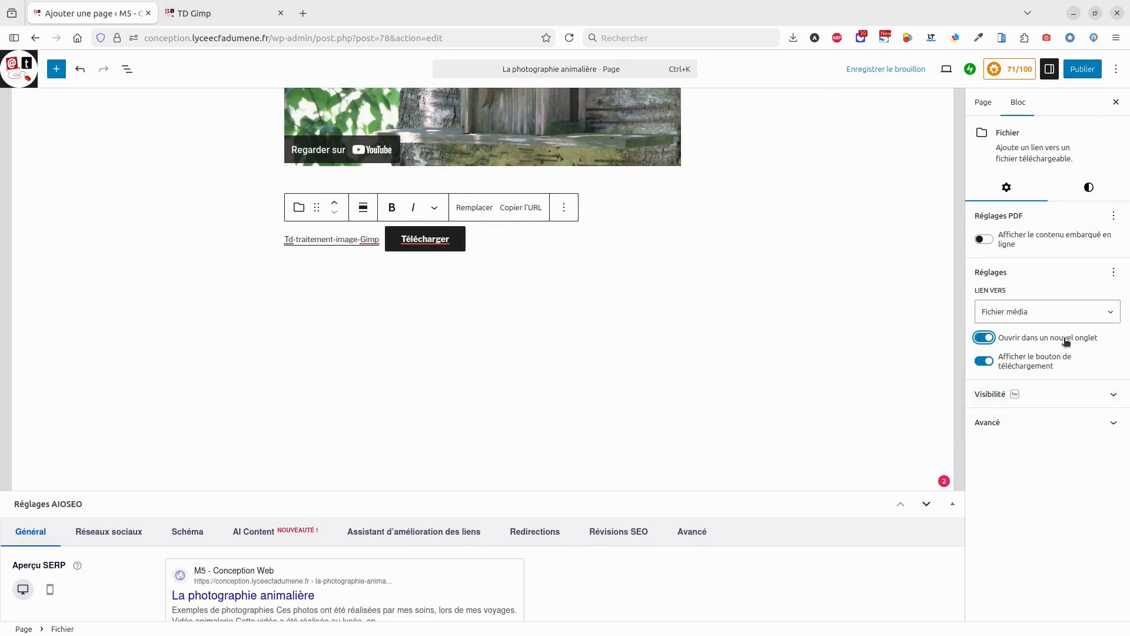
Append ".pdf" to the file link text and leave no empty paragraph below the file block
click(377, 241)
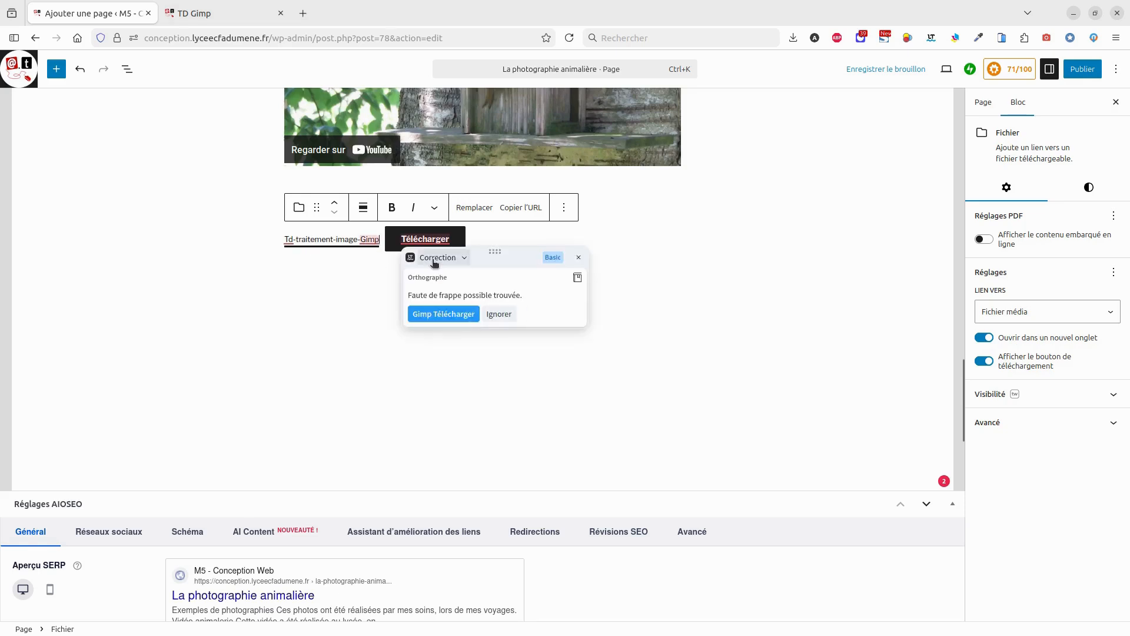
text(.pdf)
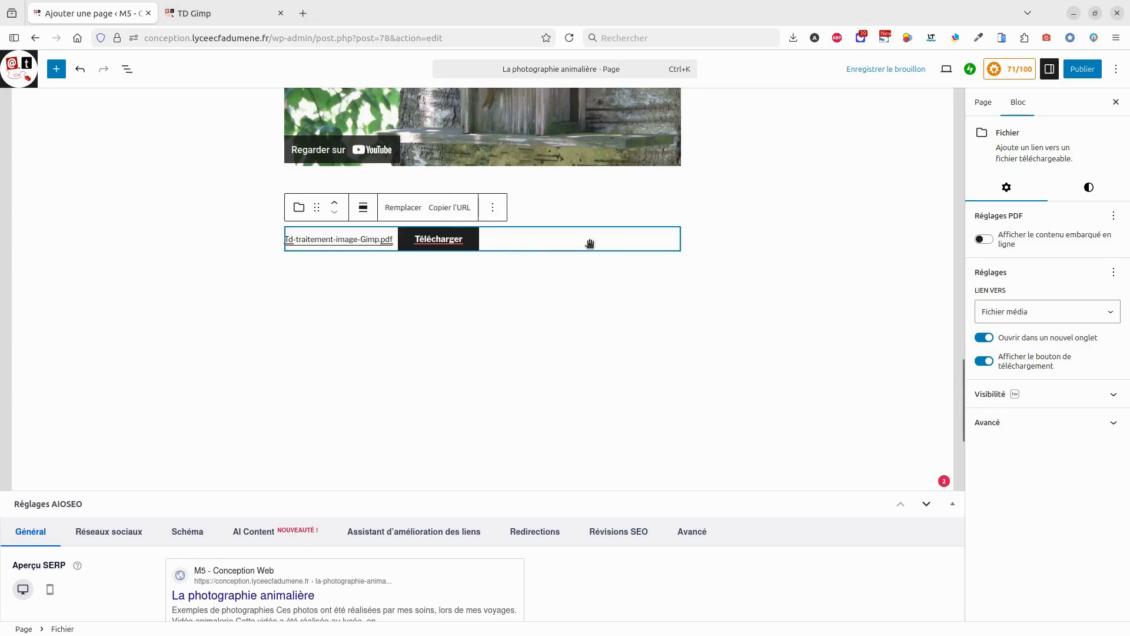
click(597, 270)
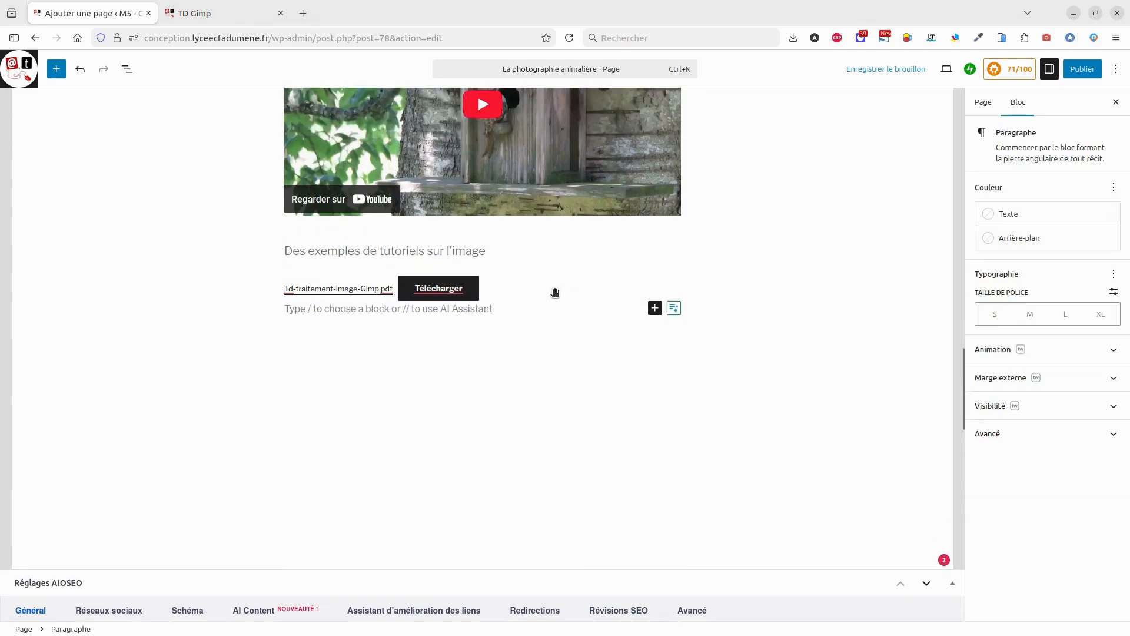
key(BackSpace)
Remove the large photo of the brown eye-spotted butterfly on a green leaf from the image mosaic
scroll(629, 309, up, 15)
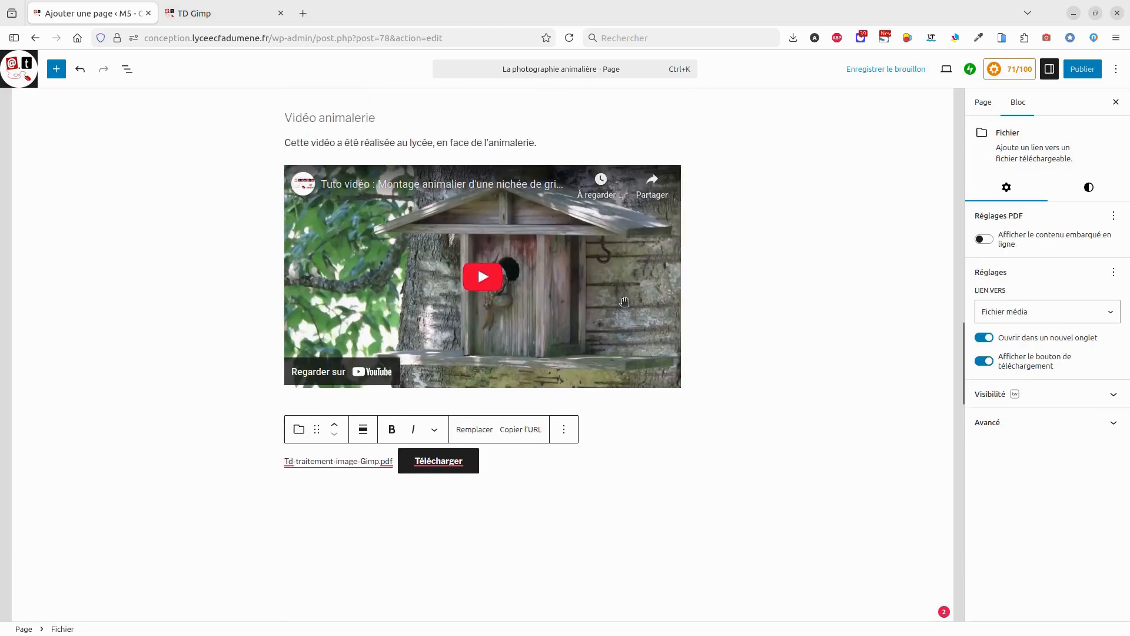
scroll(636, 290, up, 3)
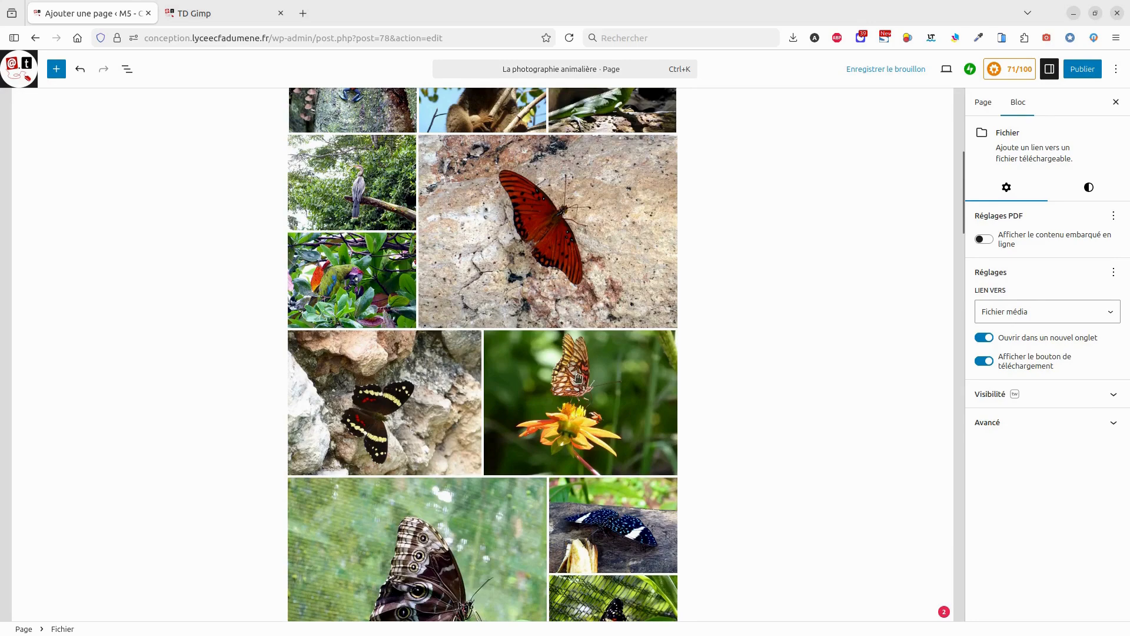
scroll(629, 452, down, 4)
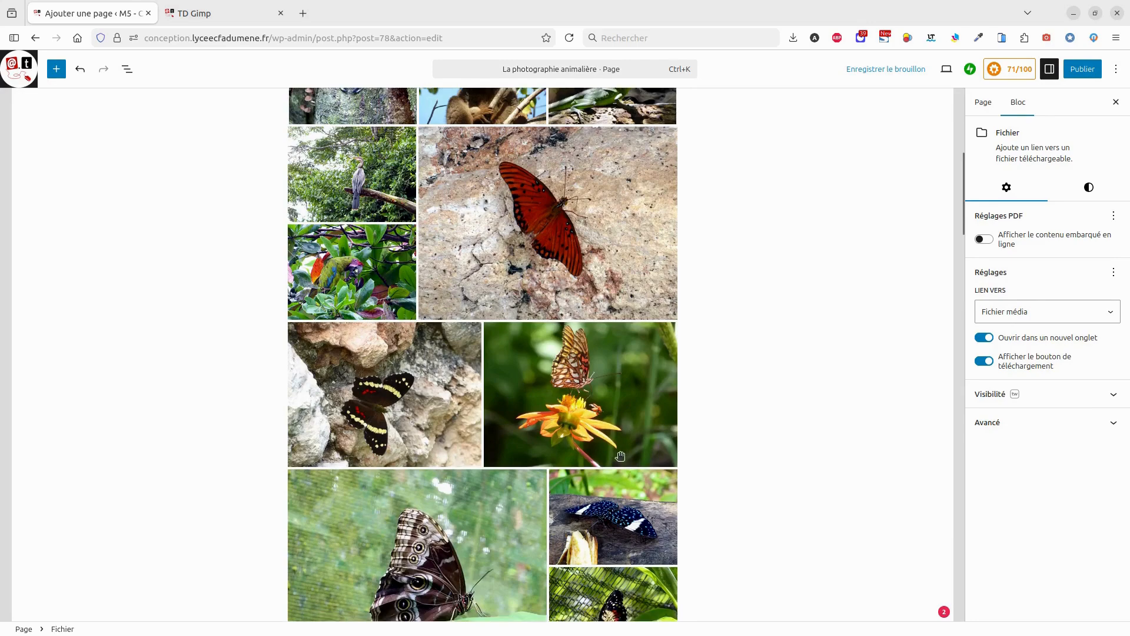
click(418, 344)
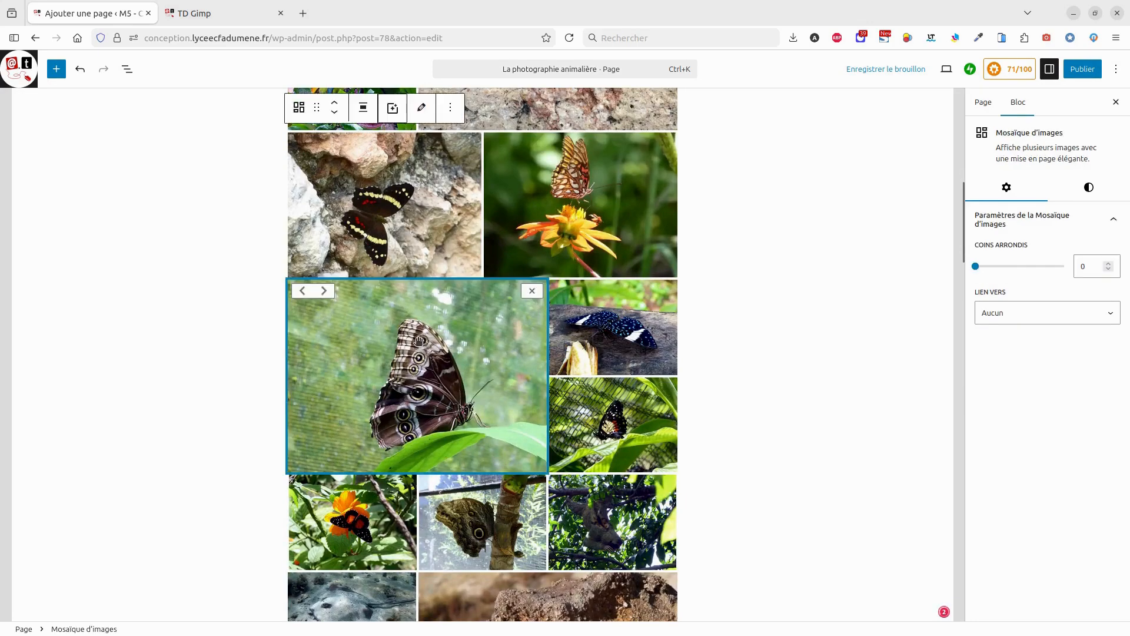
click(531, 292)
Edit the mosaic's gallery and add papillon4.jpg to it from the media library
scroll(580, 317, up, 10)
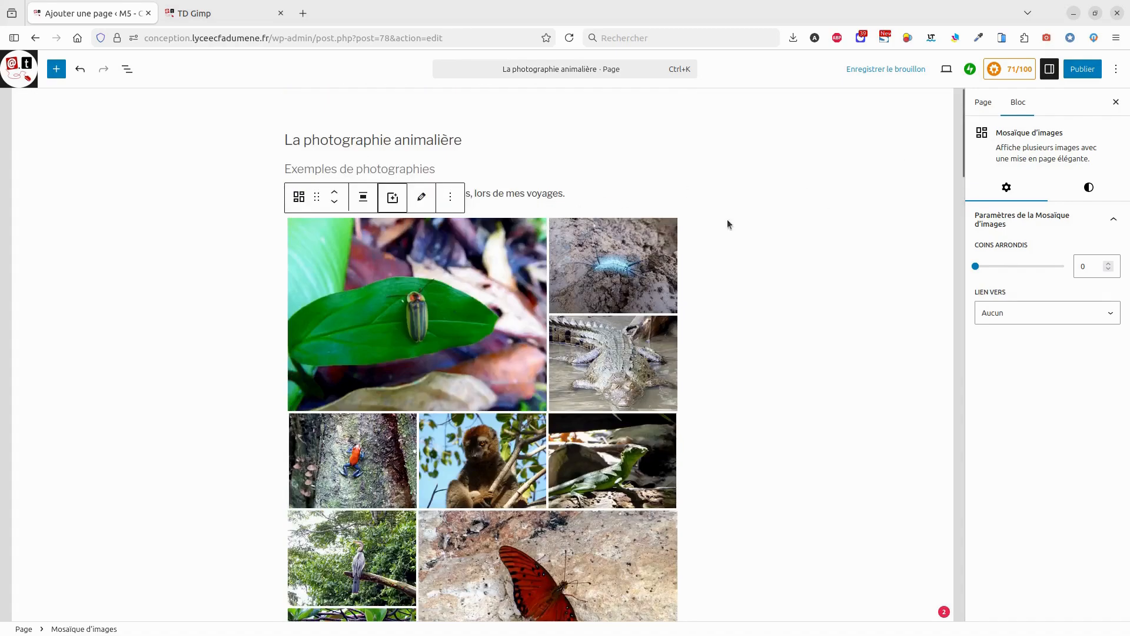
click(422, 196)
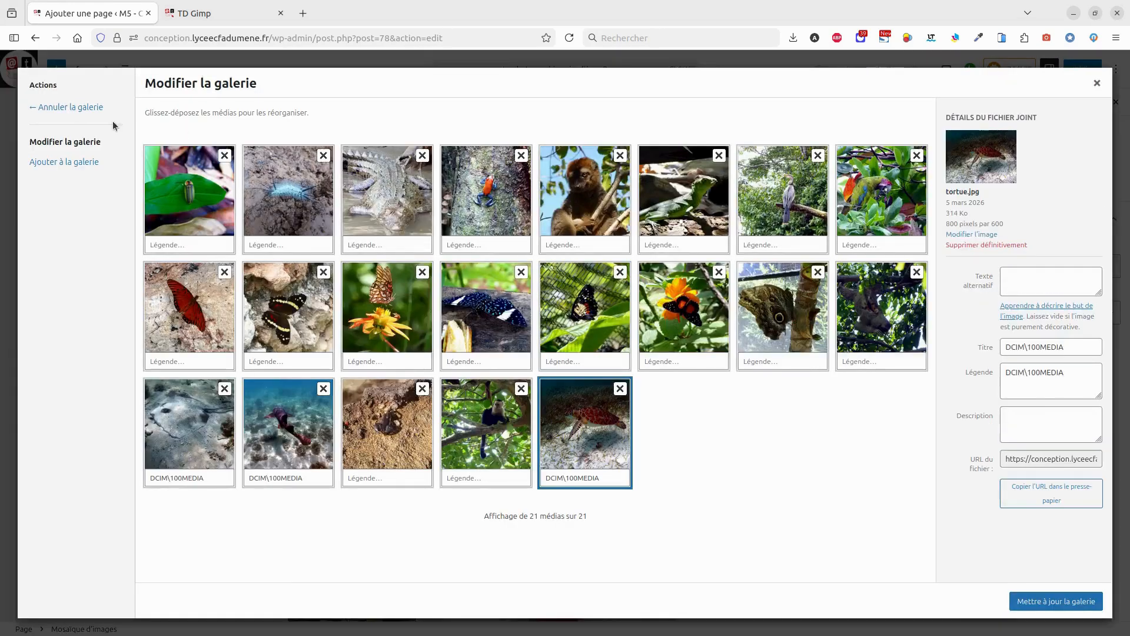
click(61, 163)
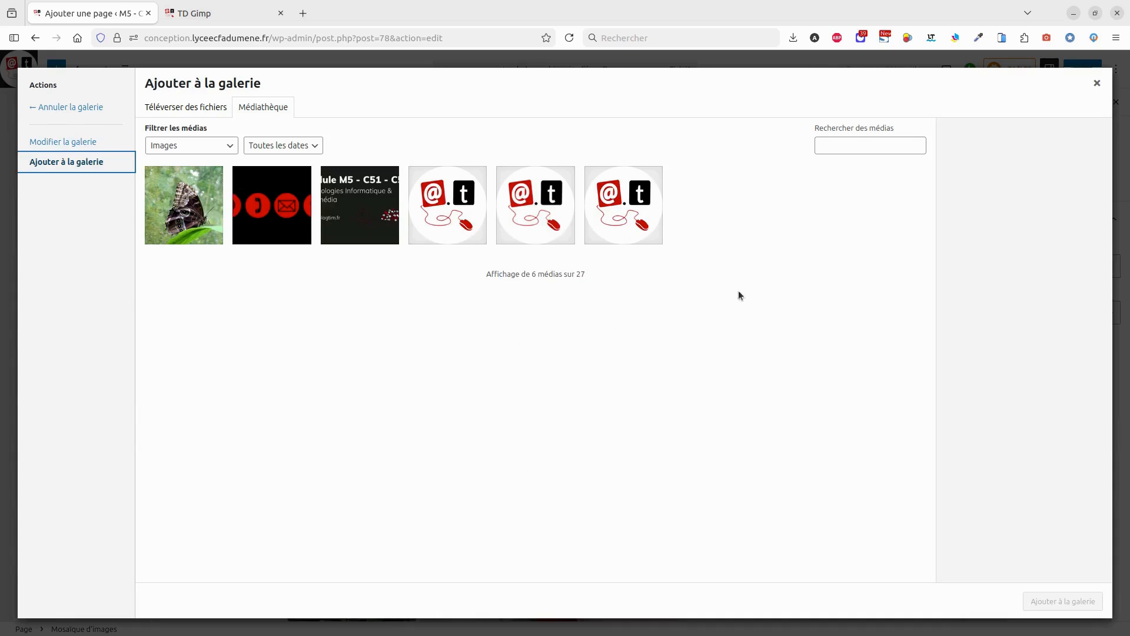
click(204, 215)
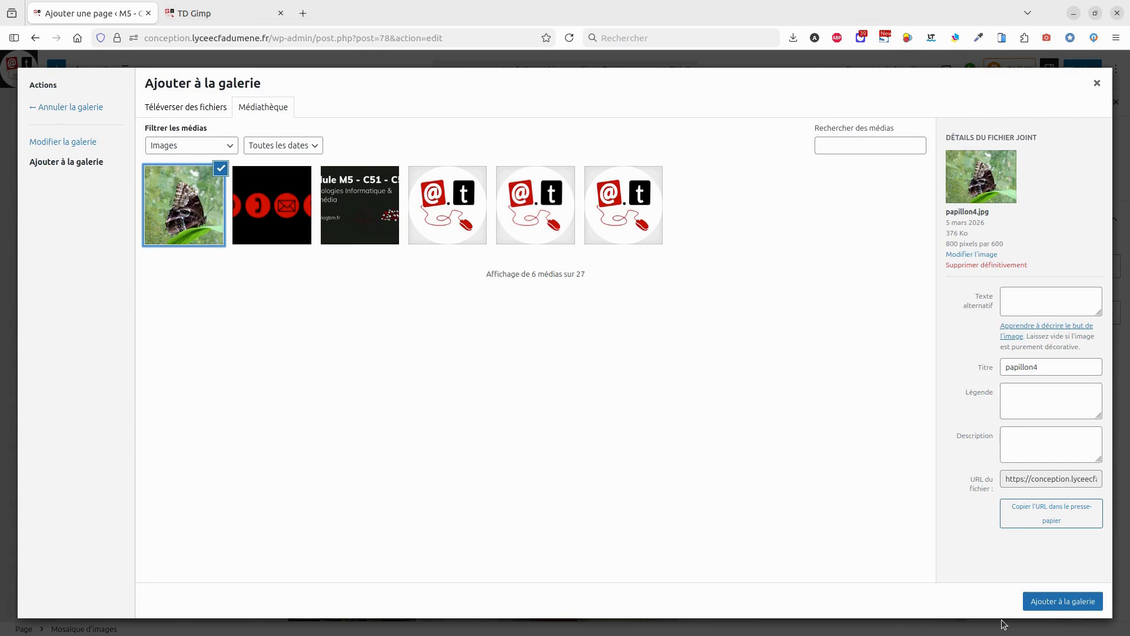
click(1048, 602)
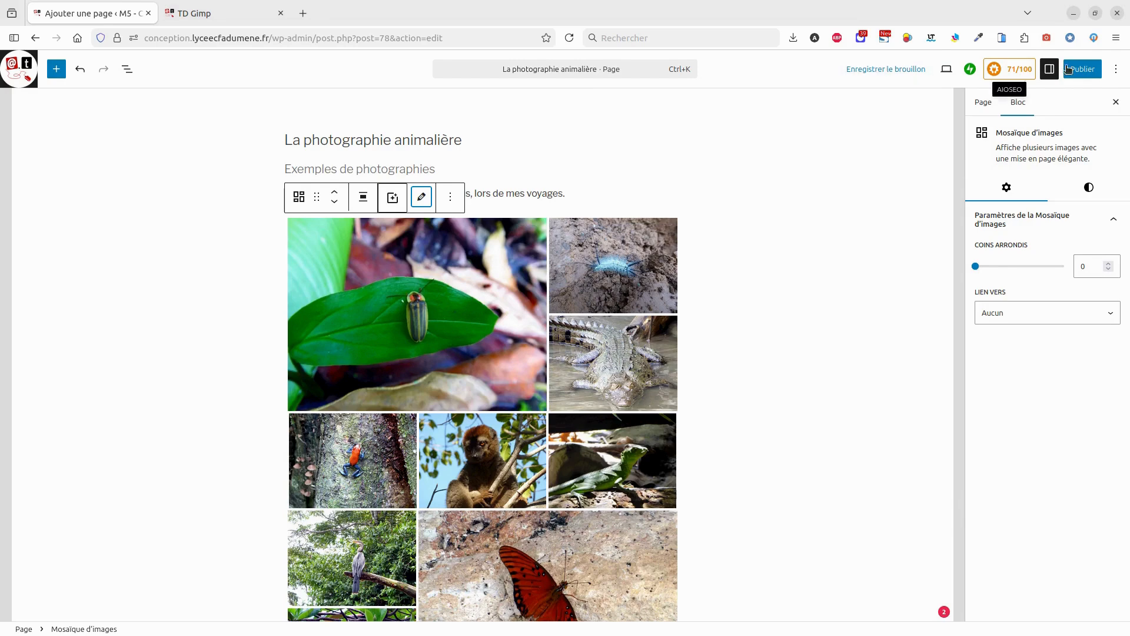
Publish the page "La photographie animalière" and return to the list of pages
click(1086, 69)
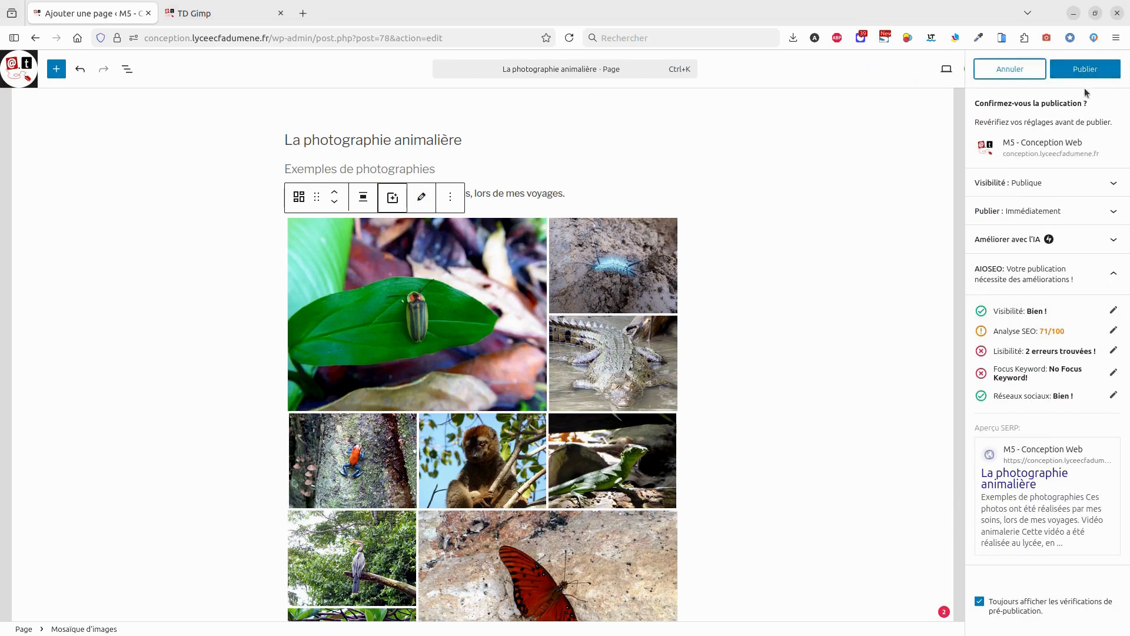
click(1083, 70)
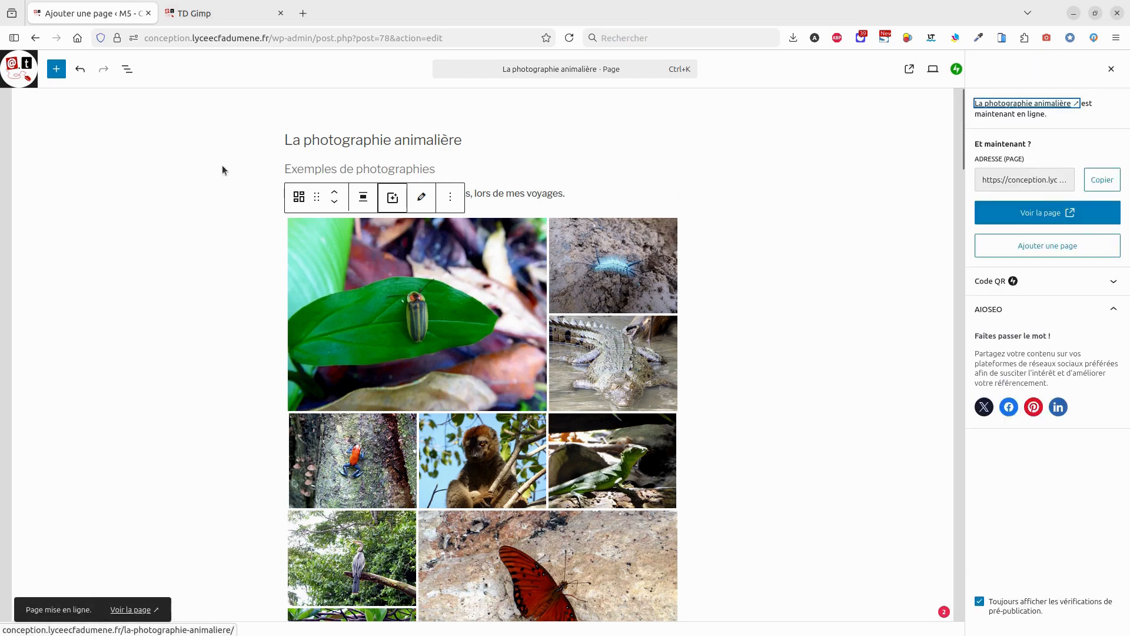
click(25, 74)
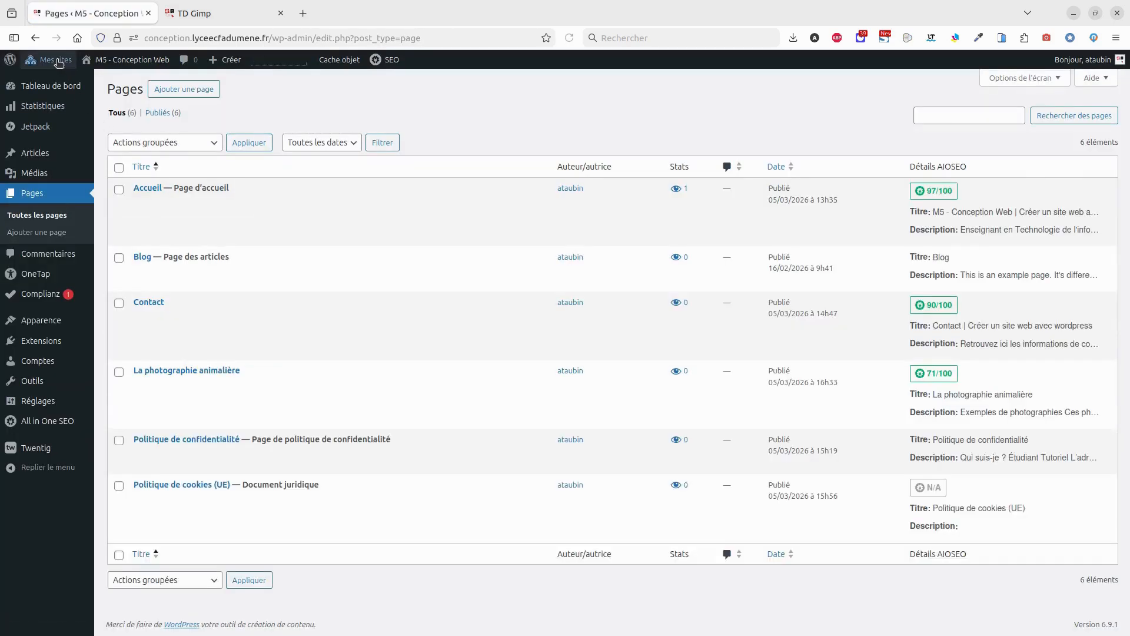
Open the site customizer and add the page "La photographie animalière" to the Principal menu
mouse_move(59, 62)
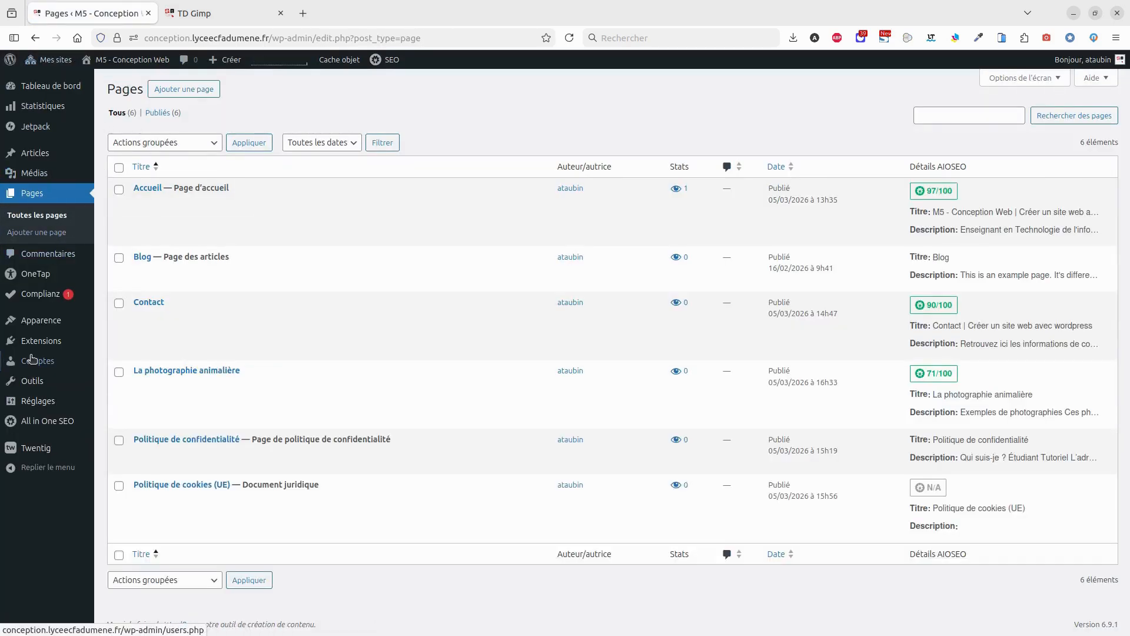
mouse_move(45, 324)
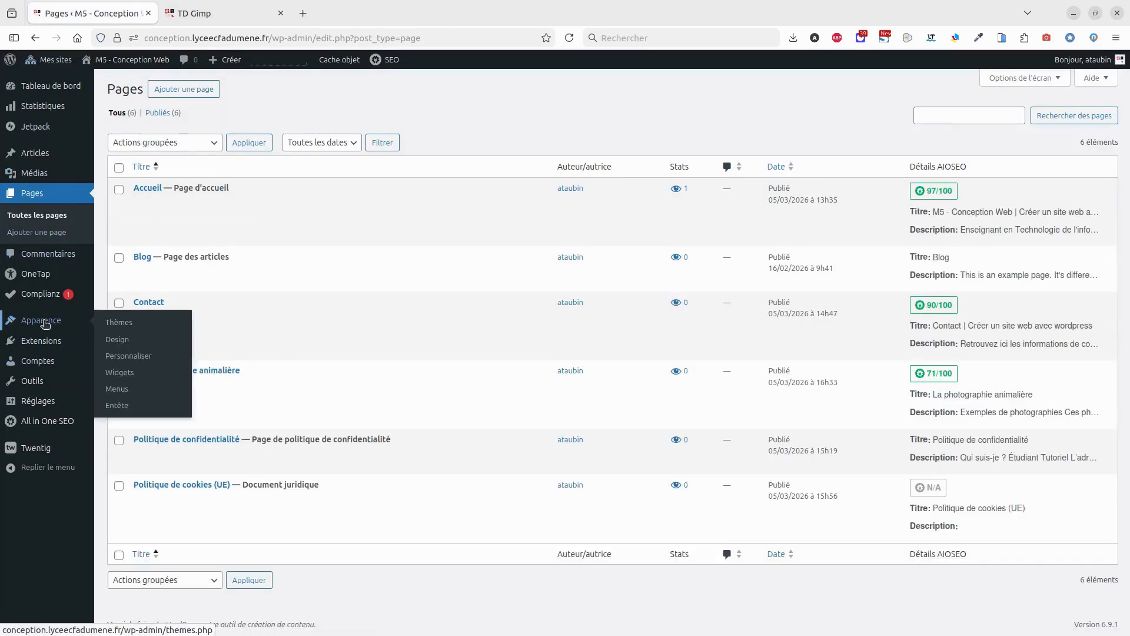
click(127, 361)
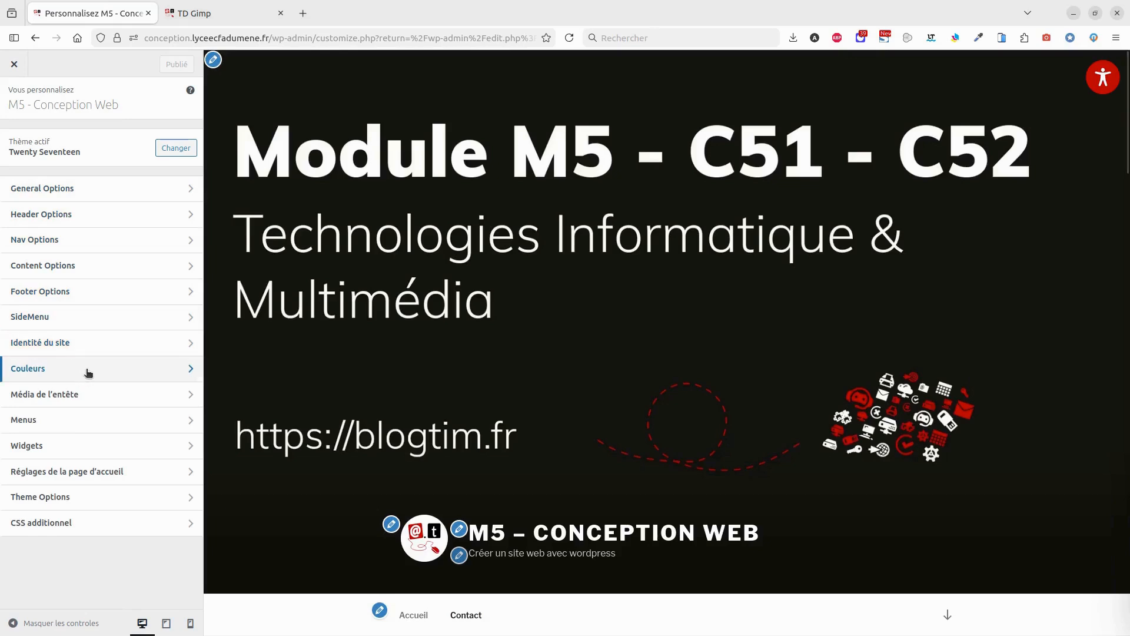
click(80, 420)
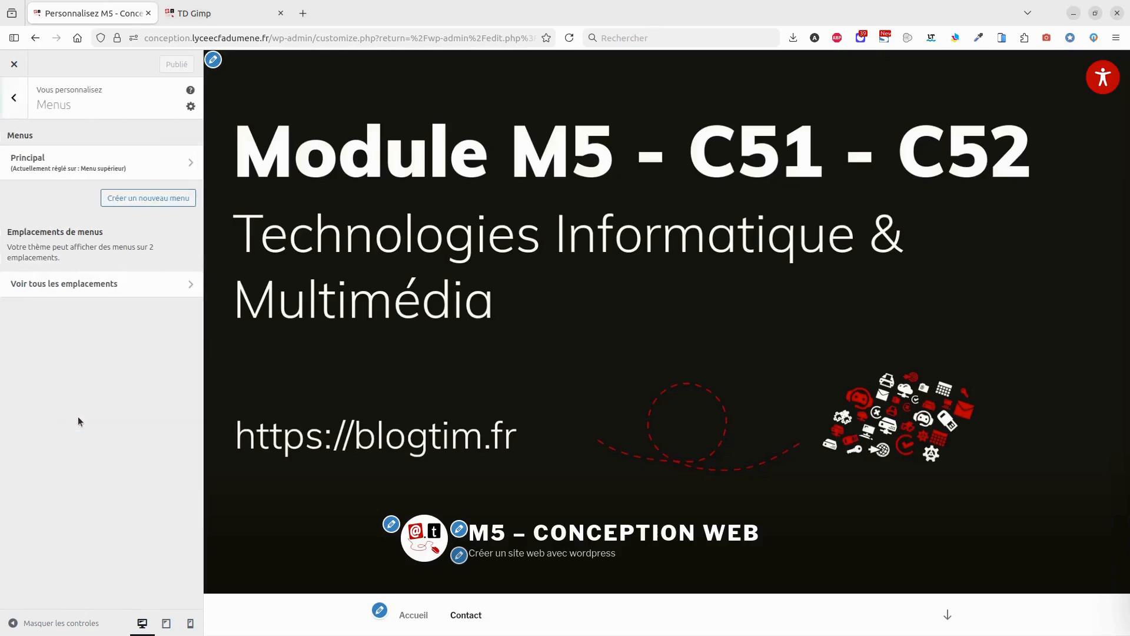
click(148, 163)
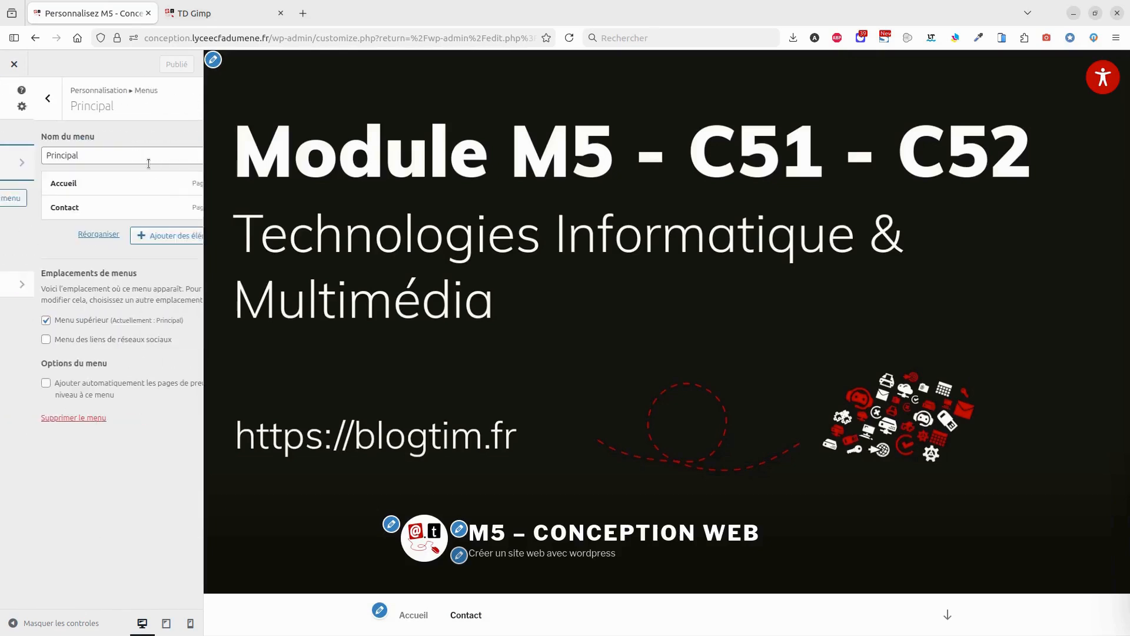
click(139, 237)
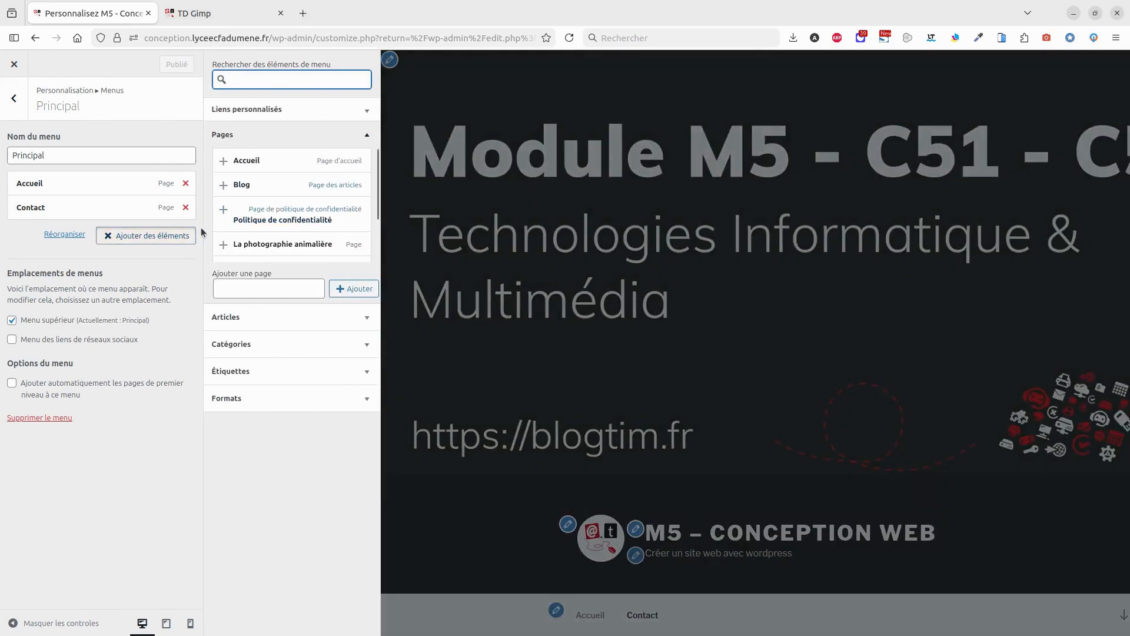
click(238, 245)
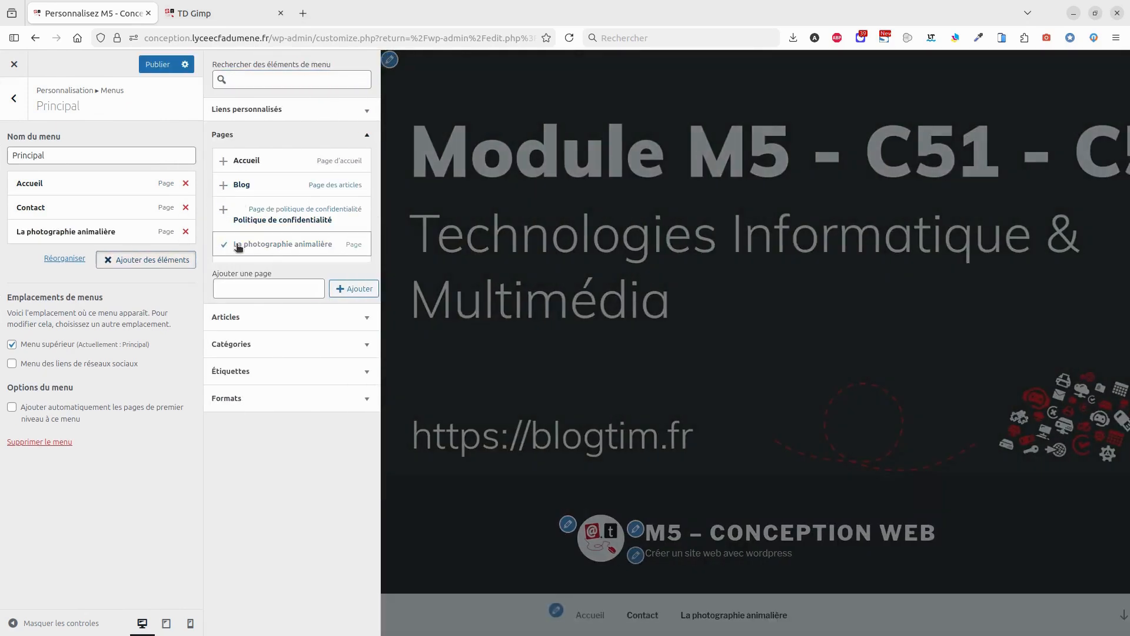
Move "La photographie animalière" between Accueil and Contact in the Principal menu, publish the change and return to the customizer overview
drag(20, 231, 20, 207)
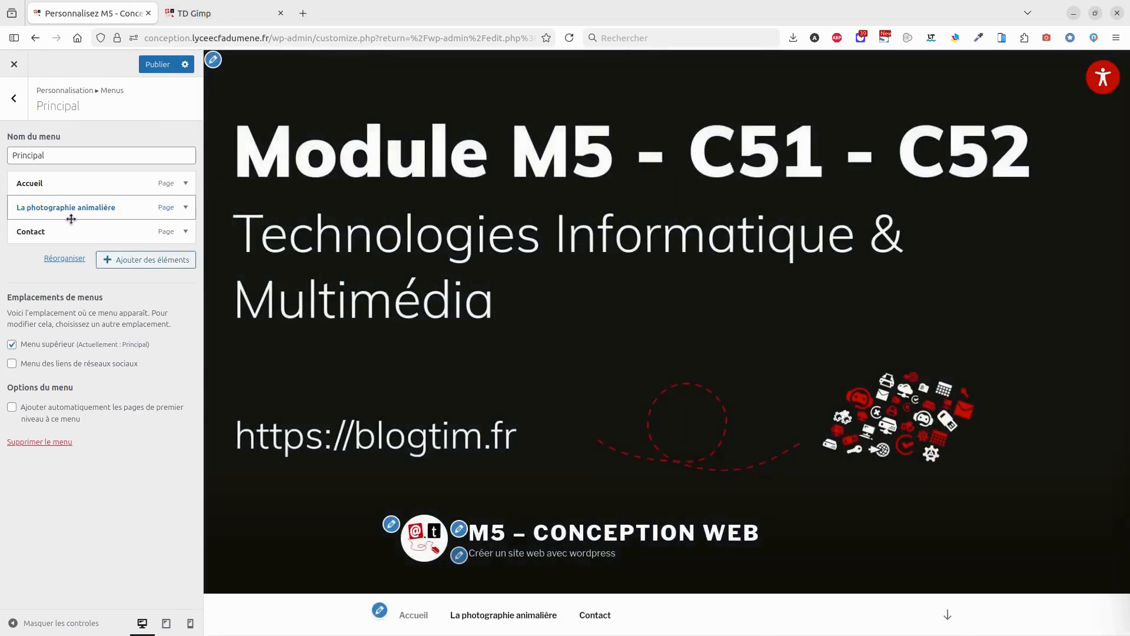
click(156, 265)
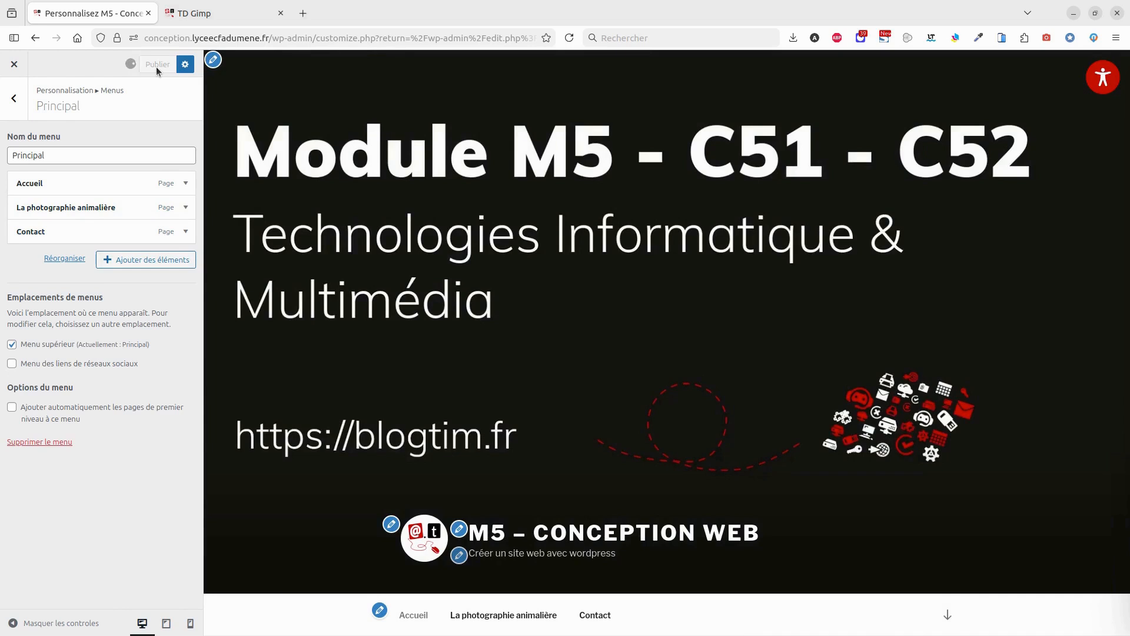
click(26, 99)
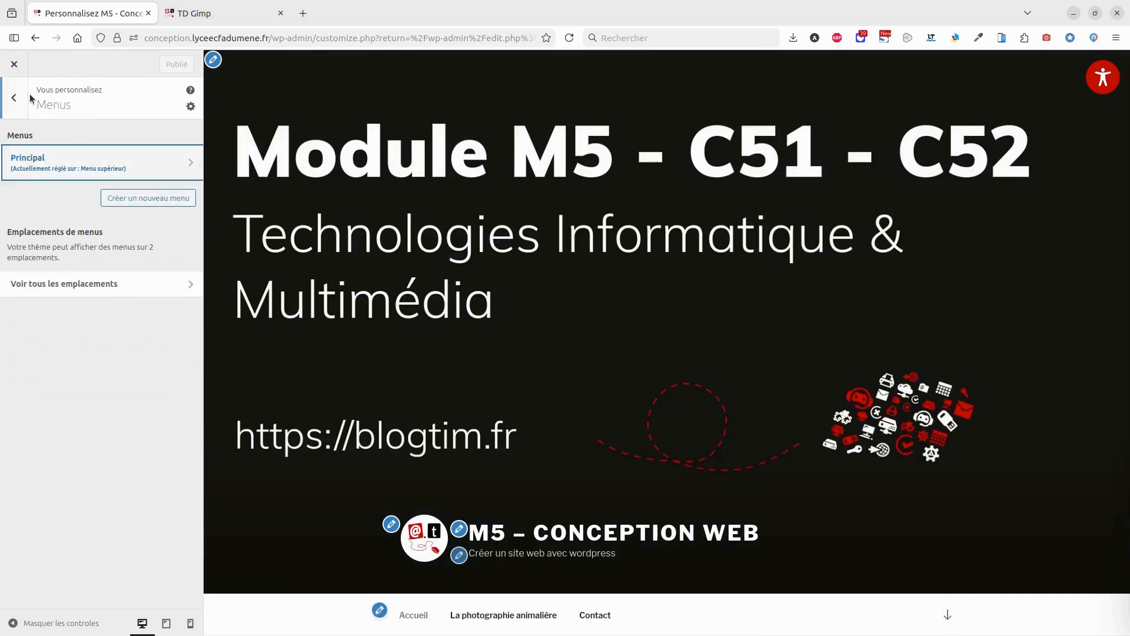
click(18, 99)
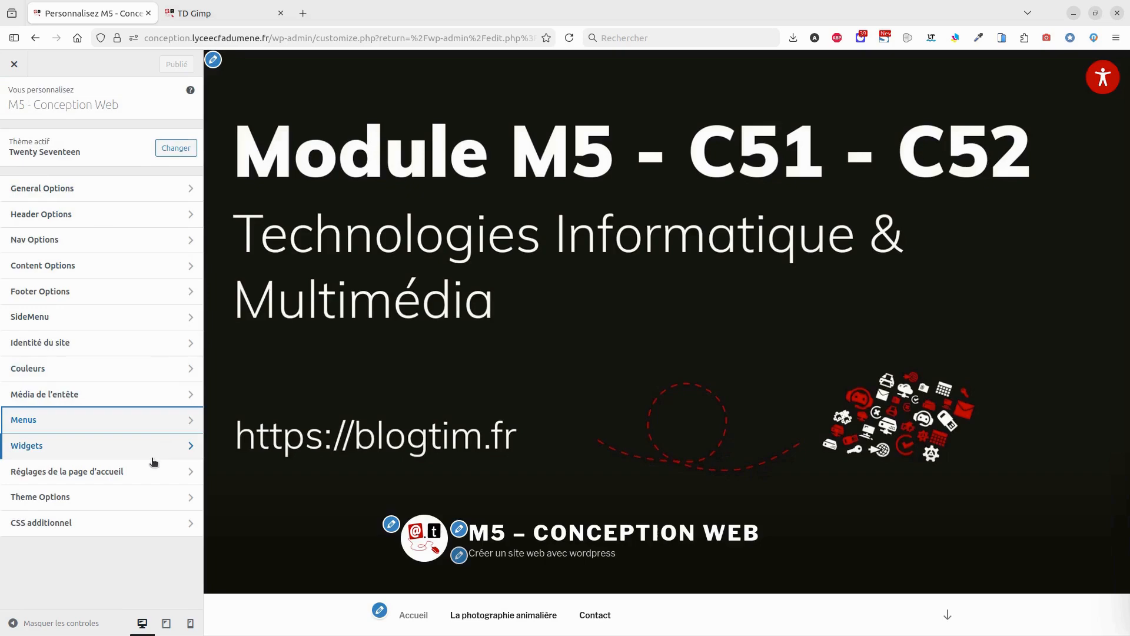
Set the home page's section 2 content in the theme options to the page "La photographie animalière"
click(112, 500)
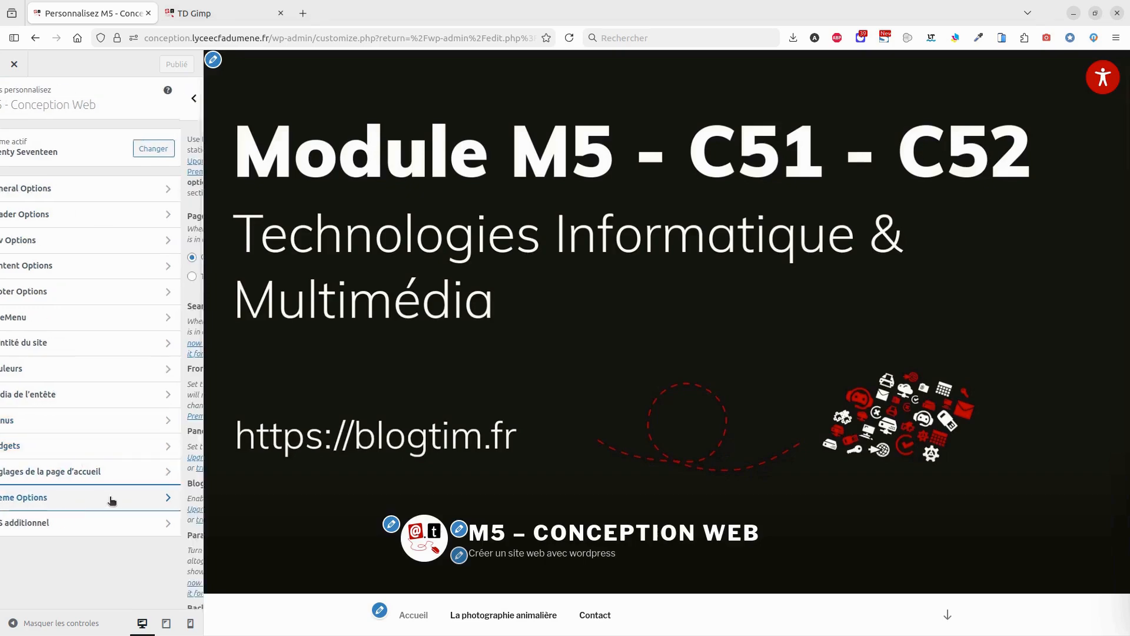
scroll(134, 320, down, 3)
scroll(133, 320, down, 5)
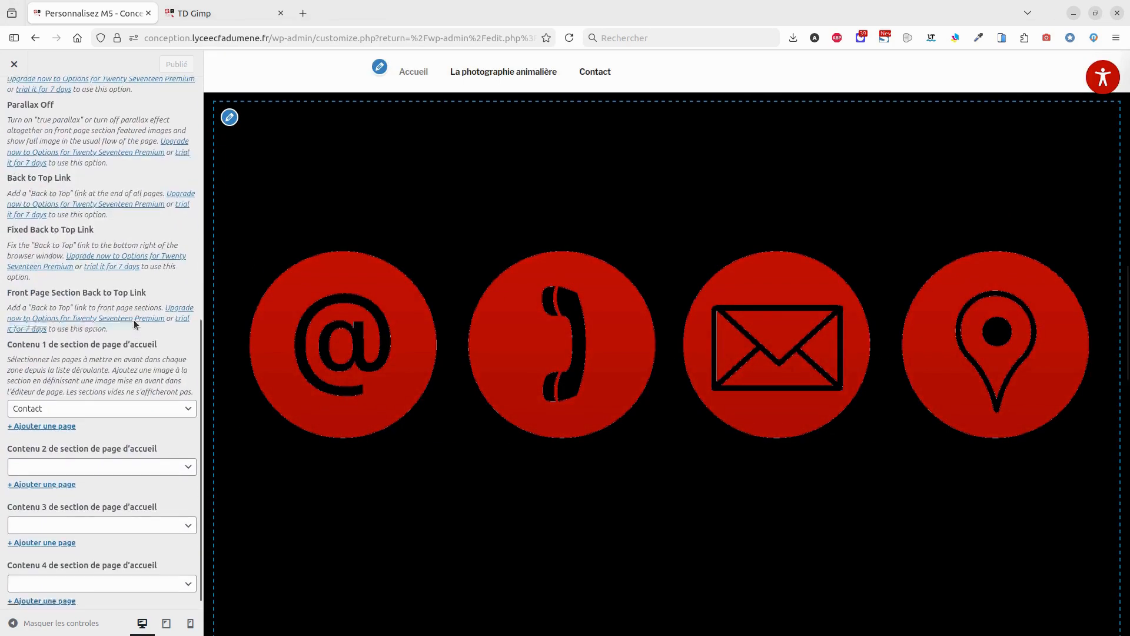
click(71, 452)
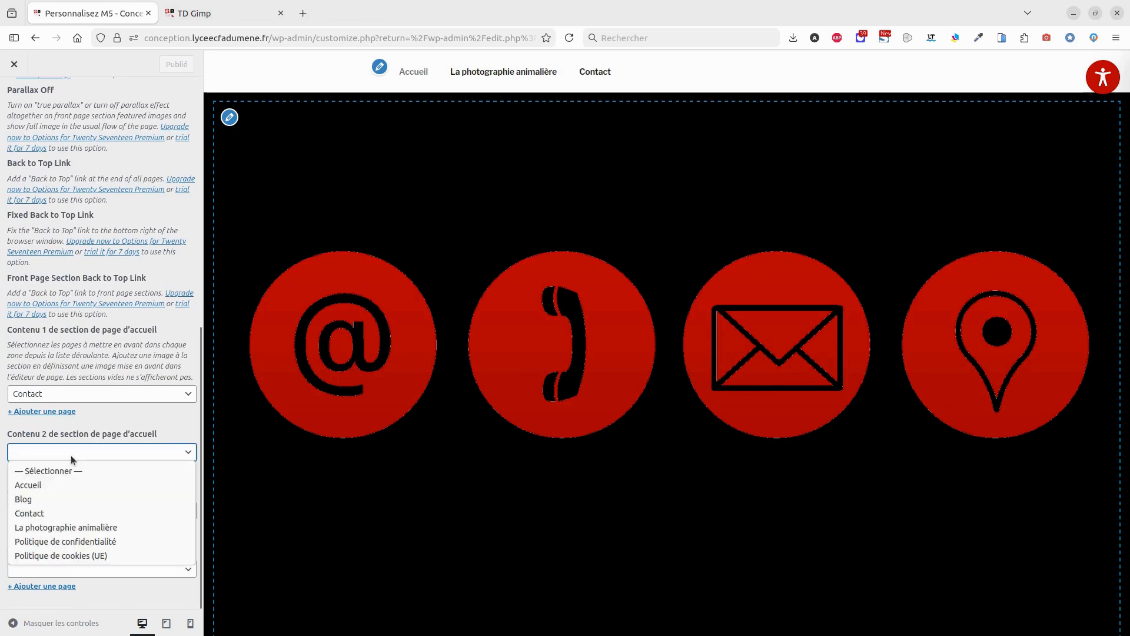
click(61, 527)
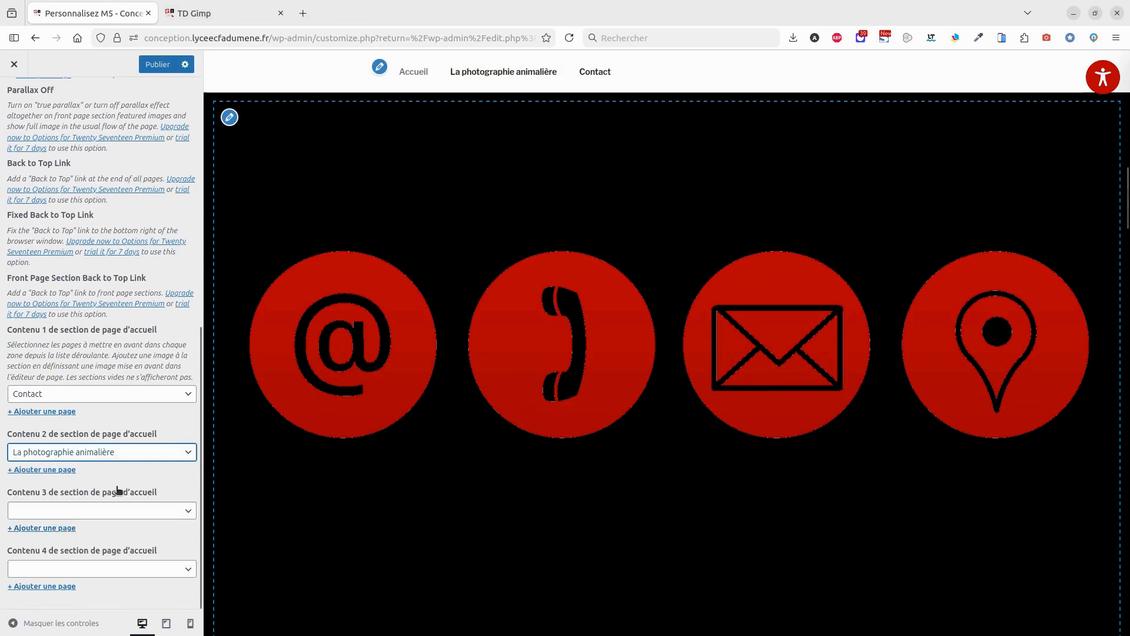
Check the Contact and "La photographie animalière" sections in the home page preview, publish the customizer changes and return to the list of pages
scroll(530, 297, down, 10)
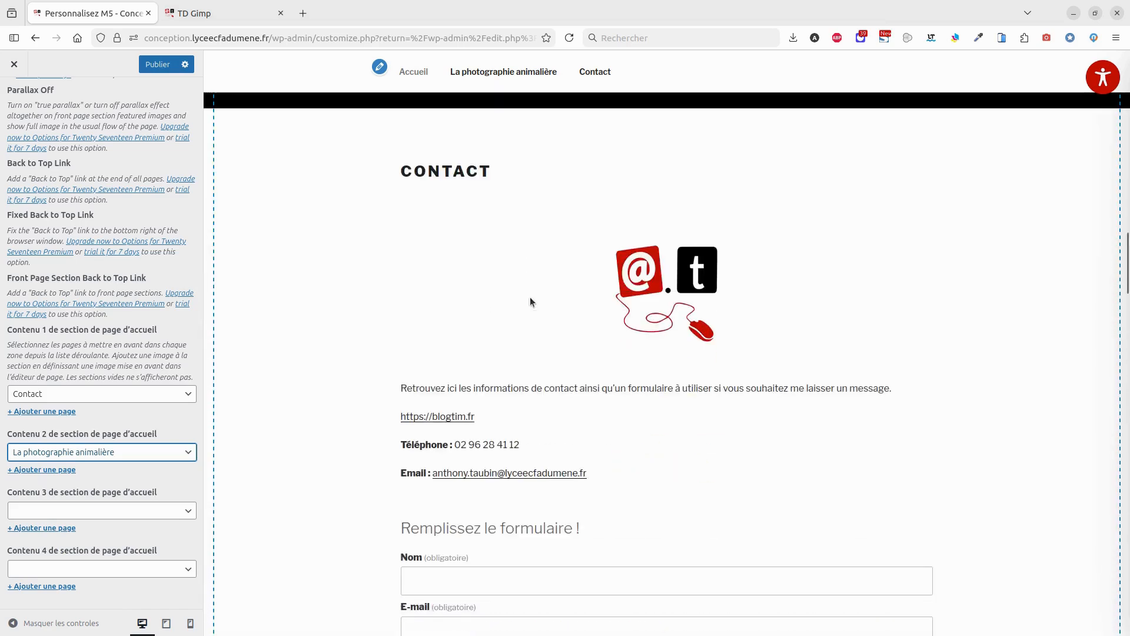
scroll(515, 299, down, 8)
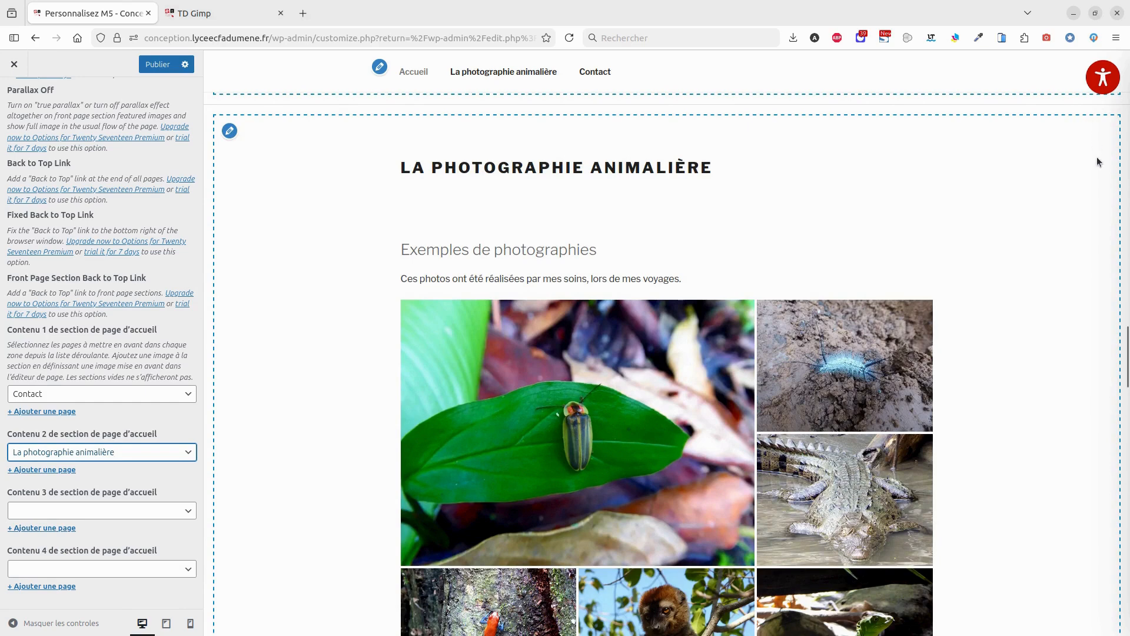
click(160, 67)
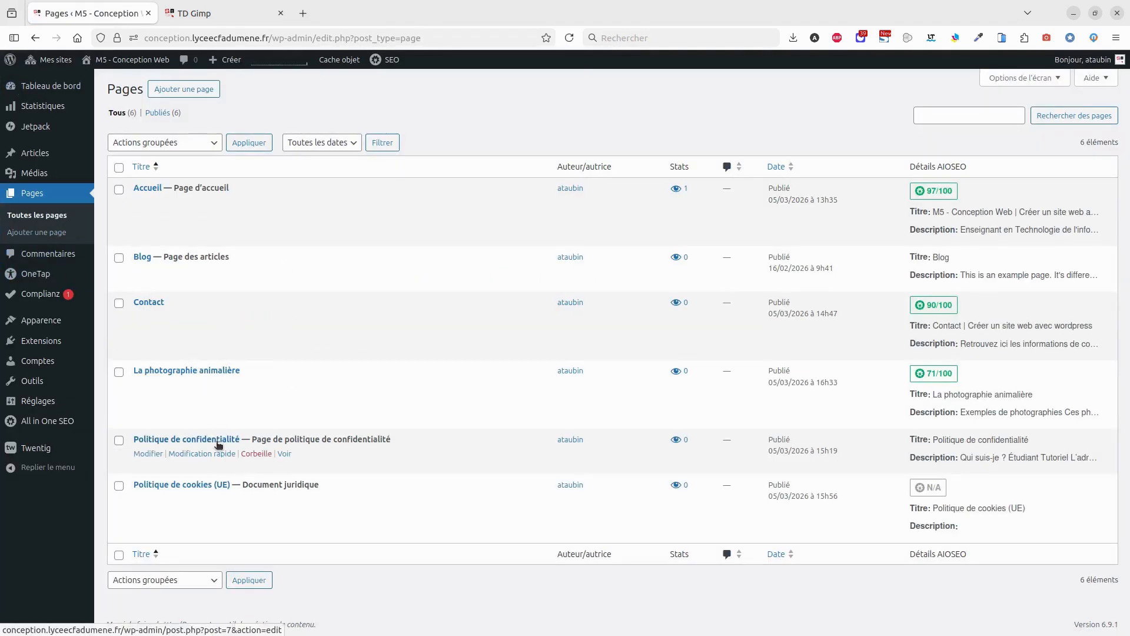
Set crocodille.jpg as the featured image of the page "La photographie animalière", save the page and return to the list of pages
click(216, 371)
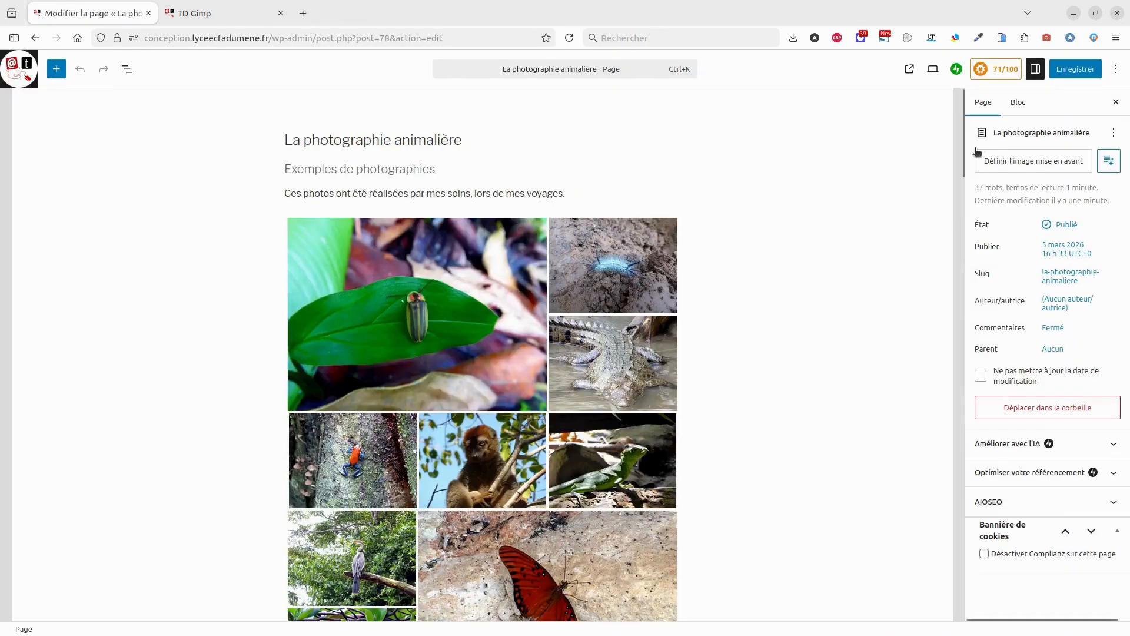
click(1014, 162)
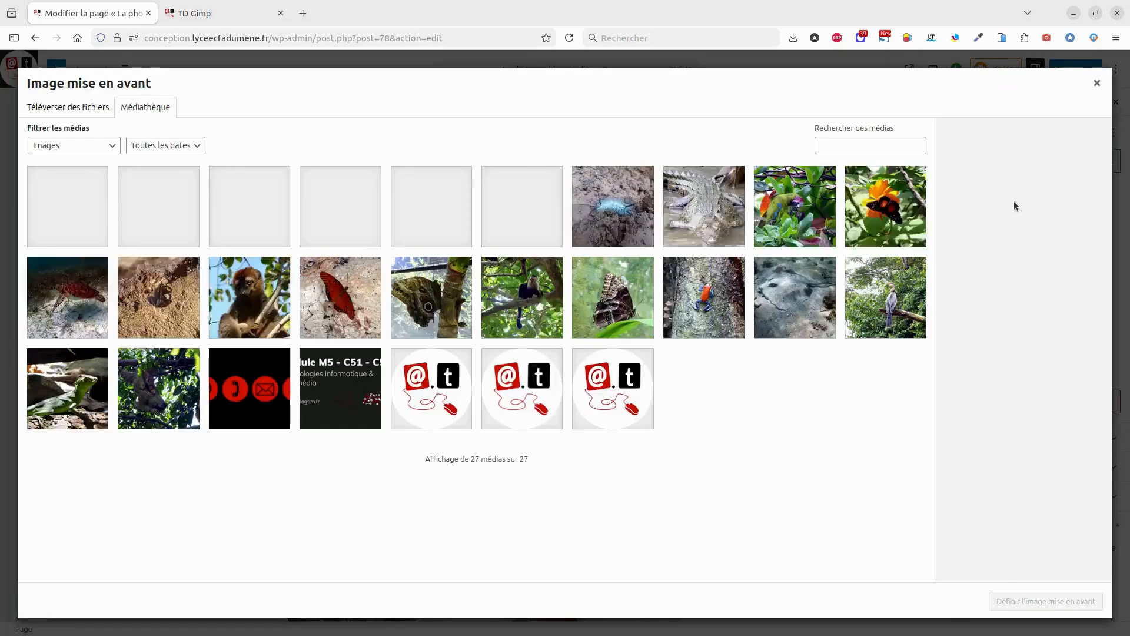
click(709, 216)
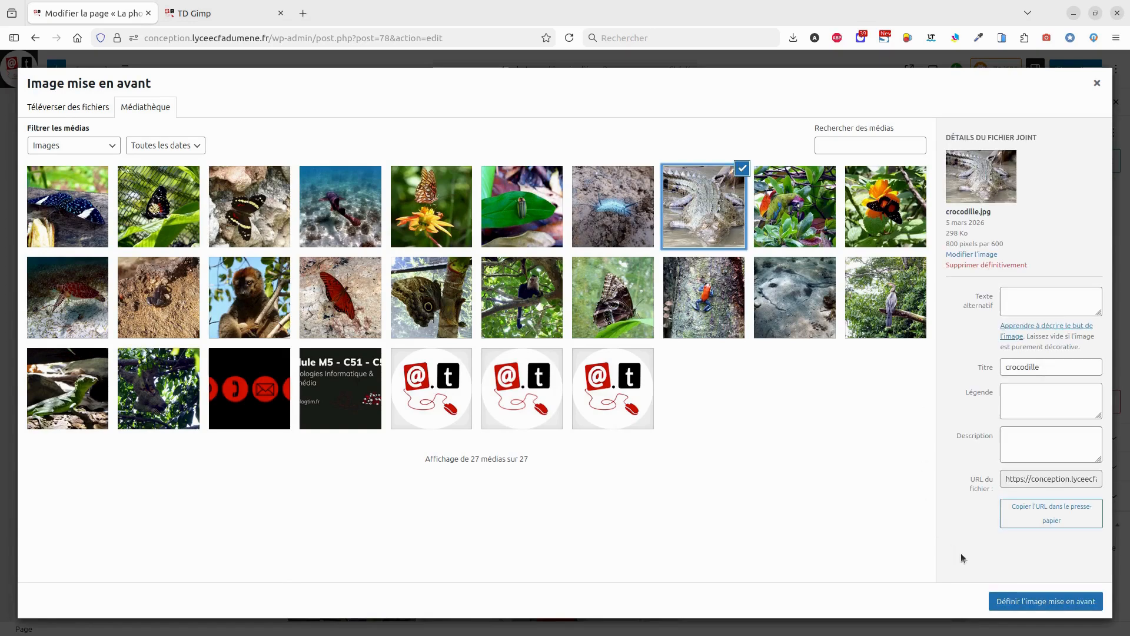
click(1041, 602)
click(1062, 71)
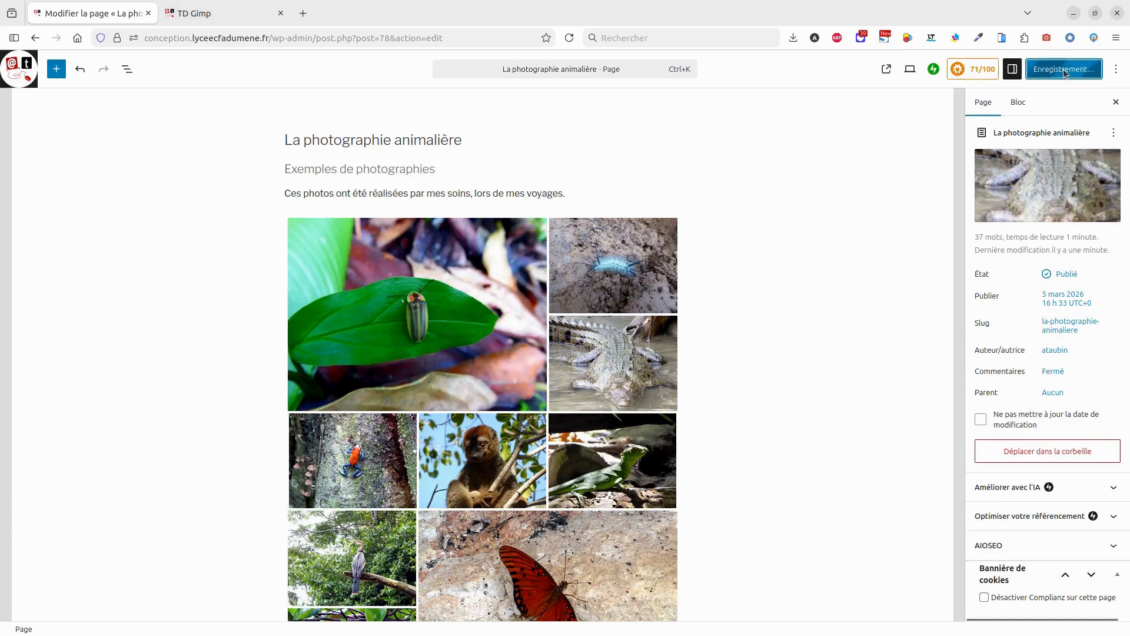
click(27, 76)
Open the dashboard of the site M5 - Conception Web and bring up the site's shortcut links
mouse_move(60, 65)
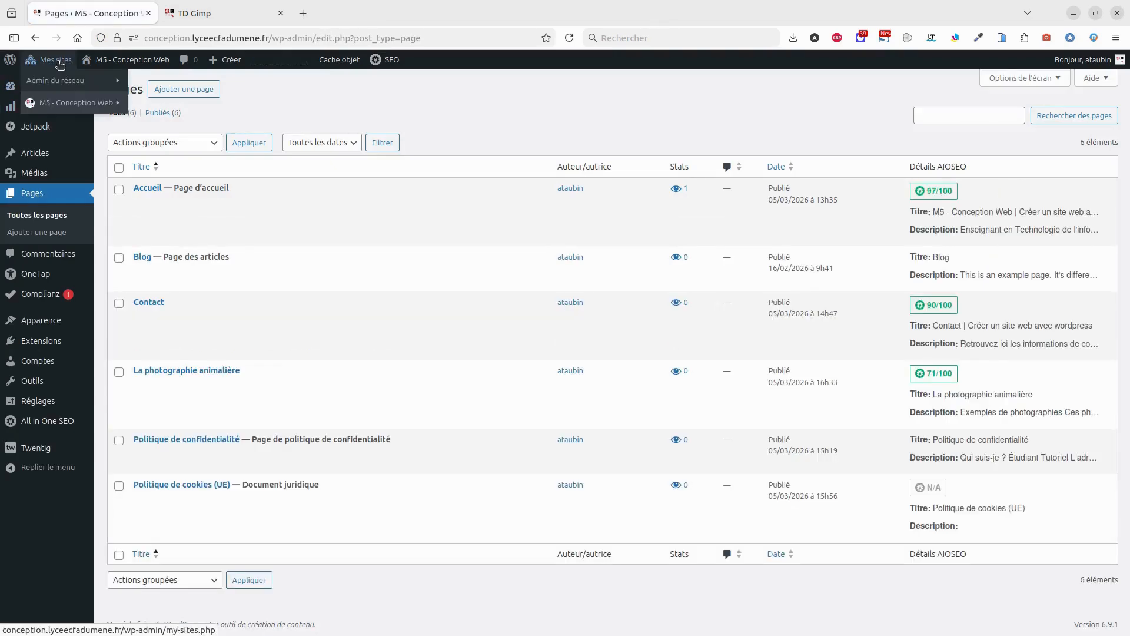
click(65, 103)
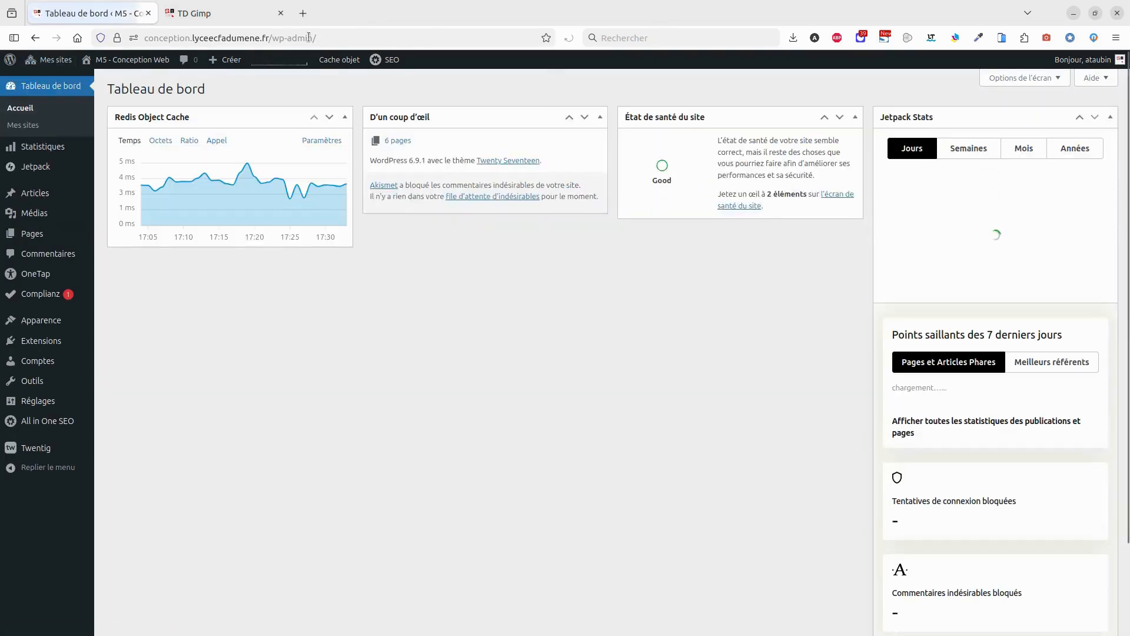
mouse_move(66, 66)
mouse_move(74, 104)
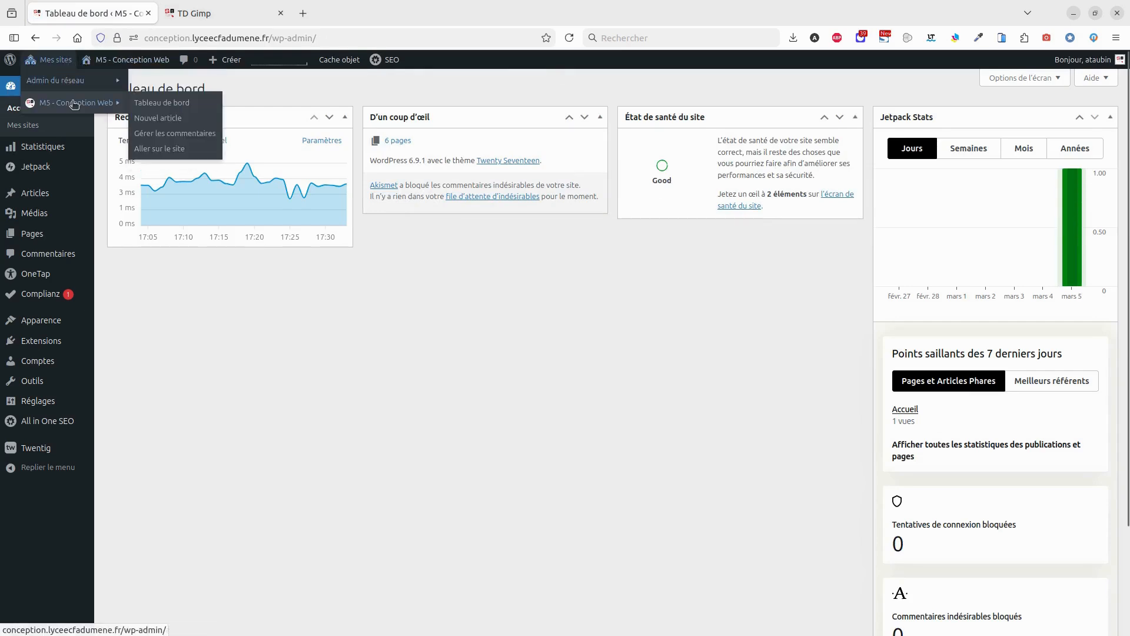